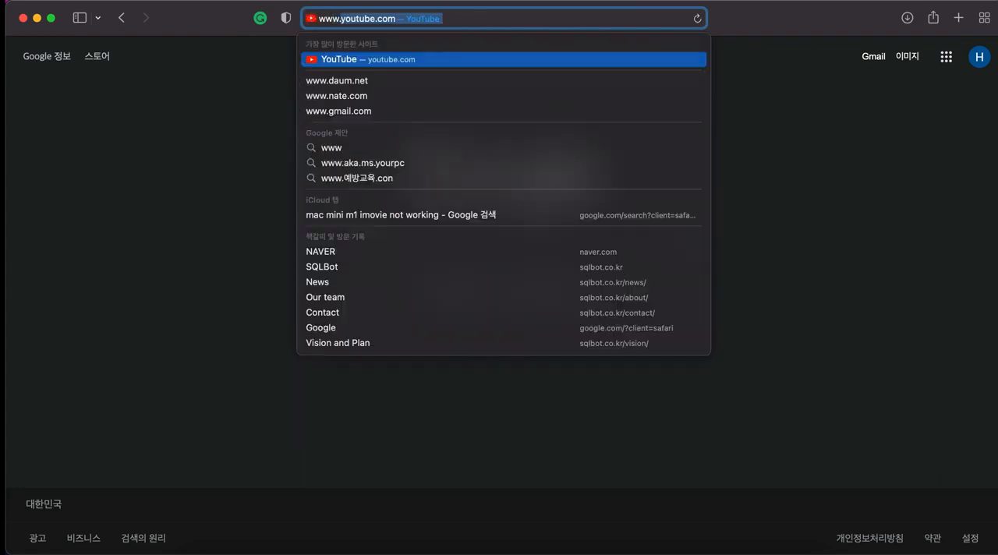
Go to sqlbot.co.kr and open the SQLBot live demo.
key(Return)
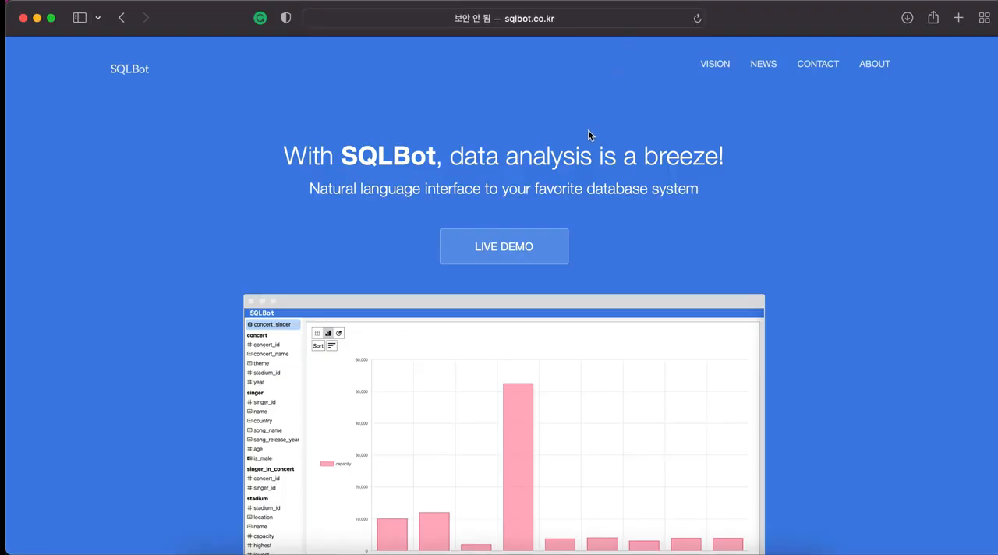
scroll(862, 298, down, 4)
scroll(863, 299, down, 2)
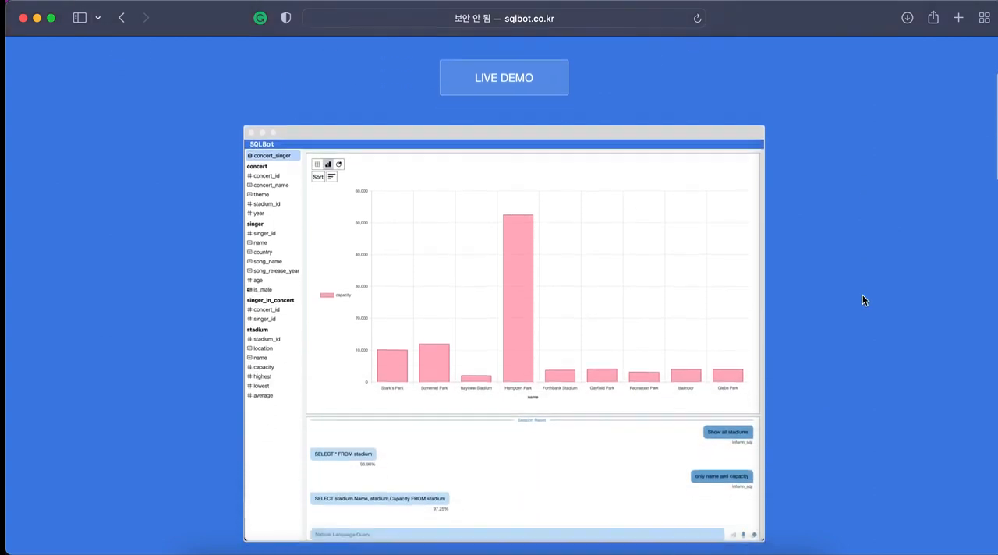
scroll(862, 299, up, 4)
scroll(863, 300, up, 2)
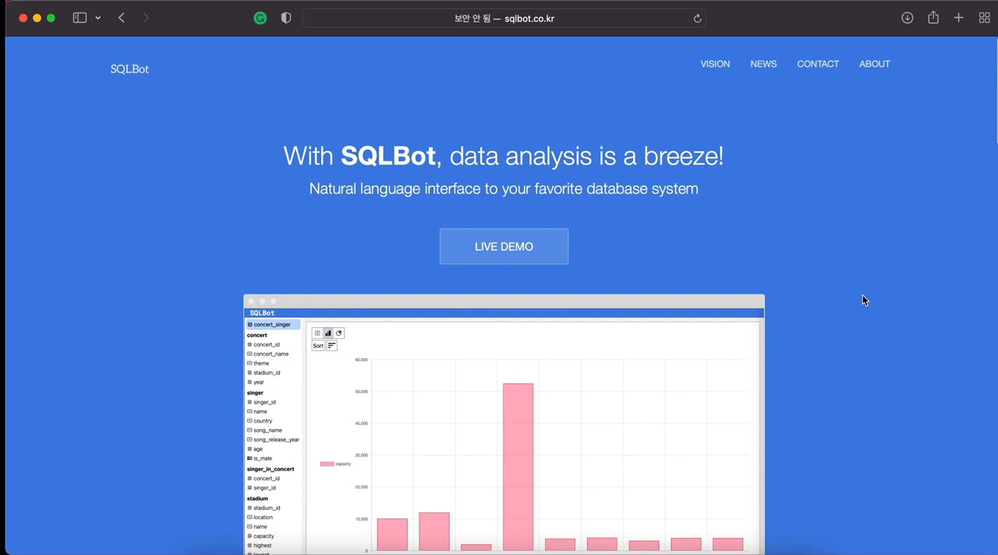
click(538, 250)
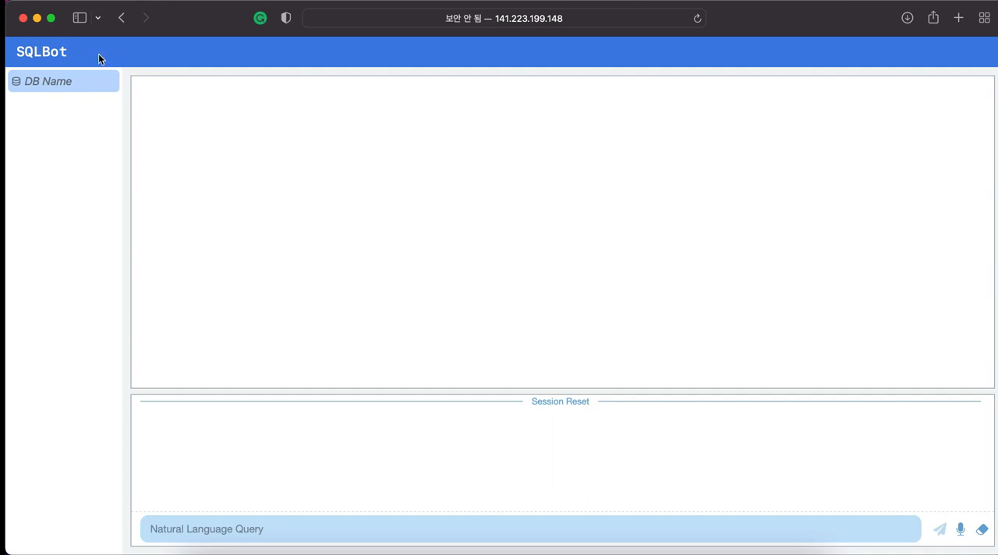
Load the concert_singer database by entering its name as the DB name.
click(71, 85)
text(concert)
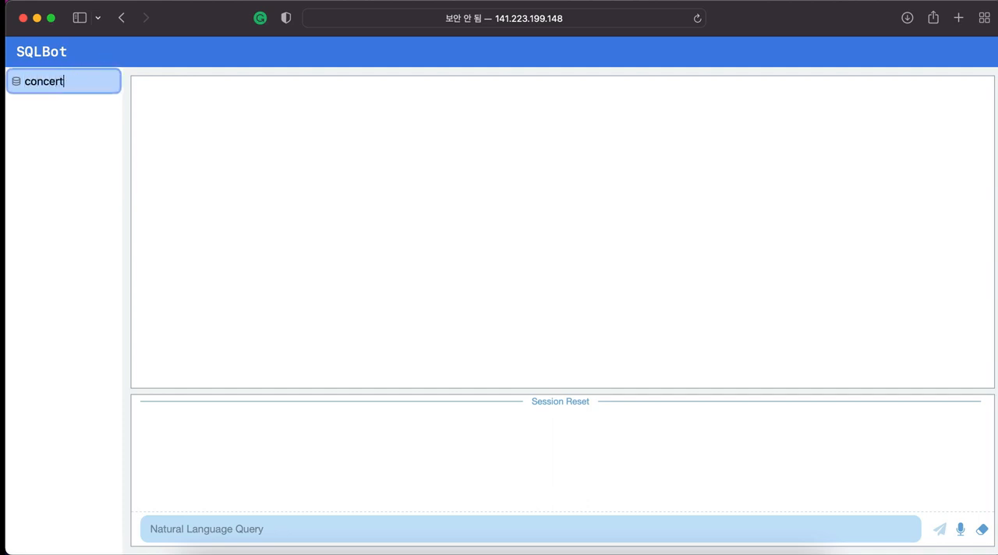
text(_singer)
key(Return)
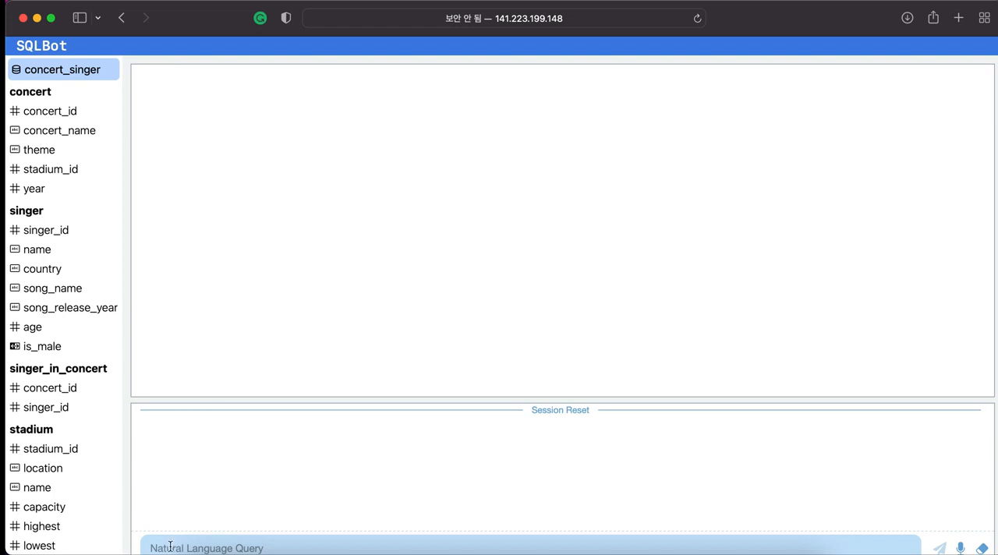
Submit the natural language query "Show all stadiums".
text(Show a)
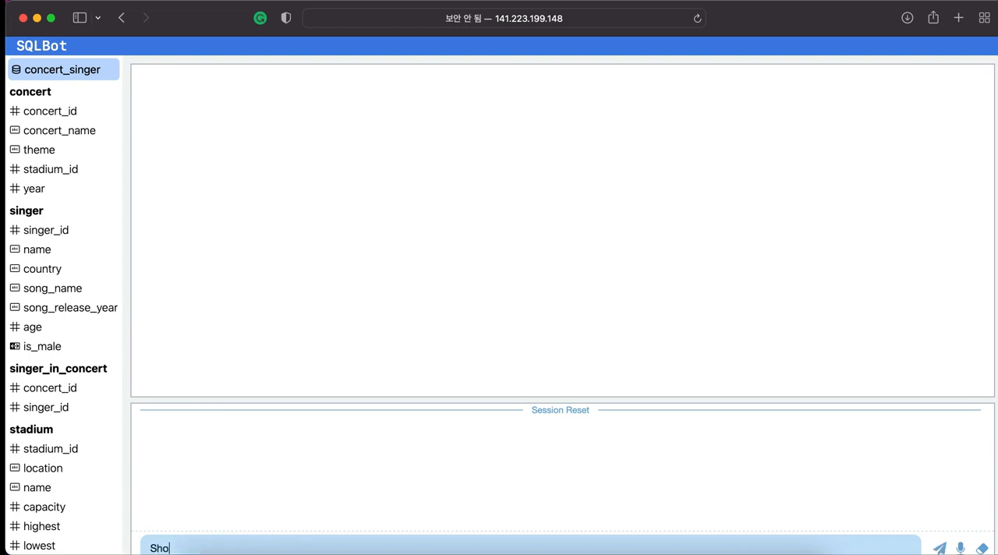
text(ll sat)
key(BackSpace)
key(BackSpace)
text(tadiums)
key(Return)
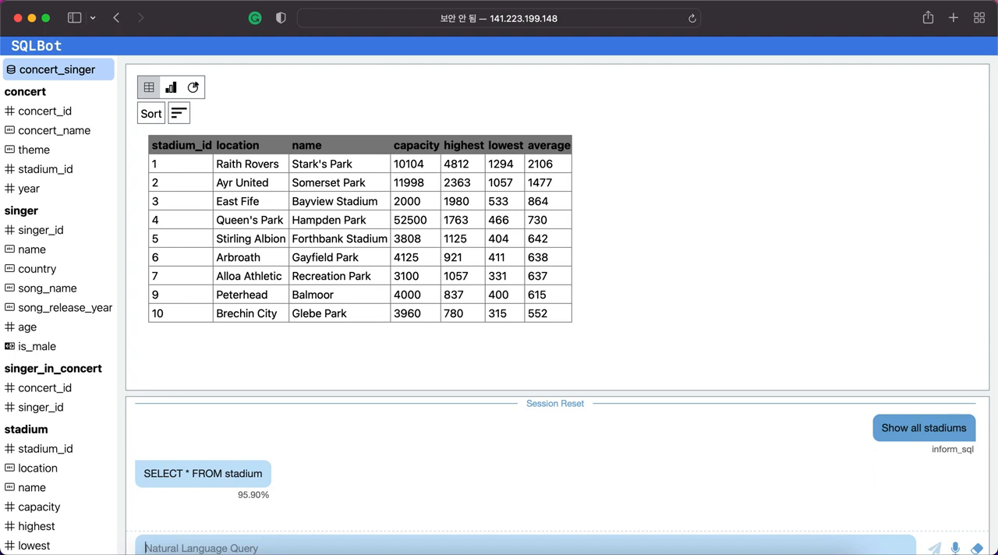
Narrow the stadium results with the follow-up query "only name and capacity" and look through the resulting table.
text(only name an)
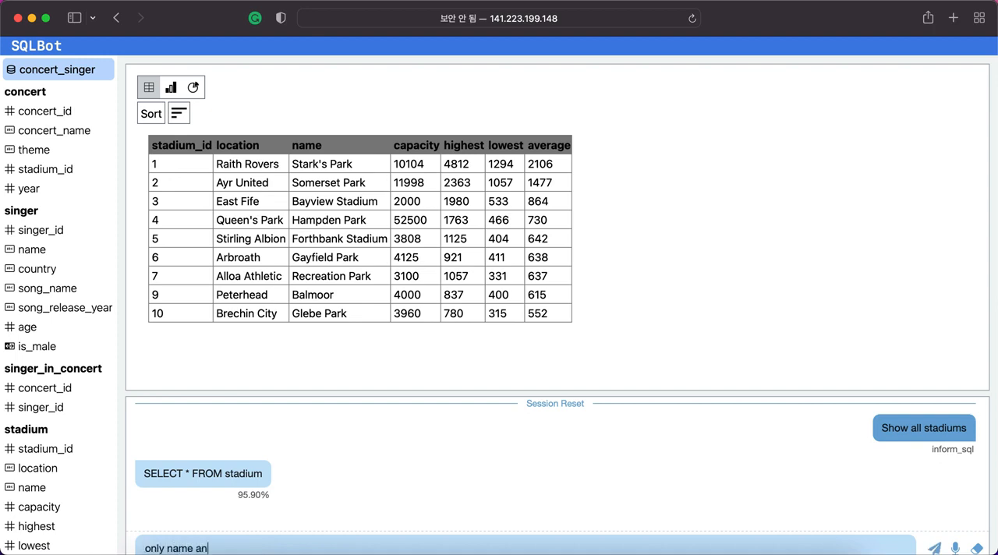
text(d capacity)
key(Return)
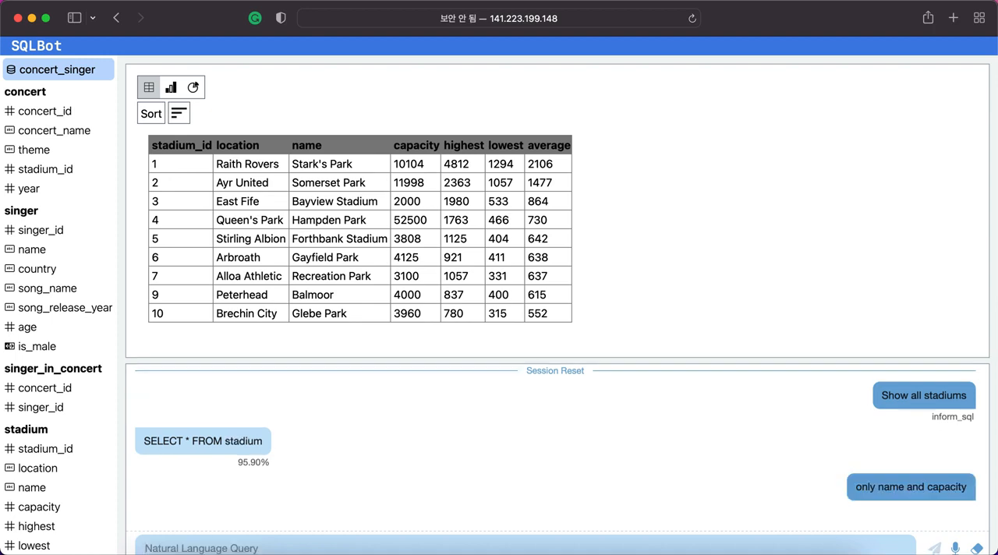
scroll(414, 232, down, 2)
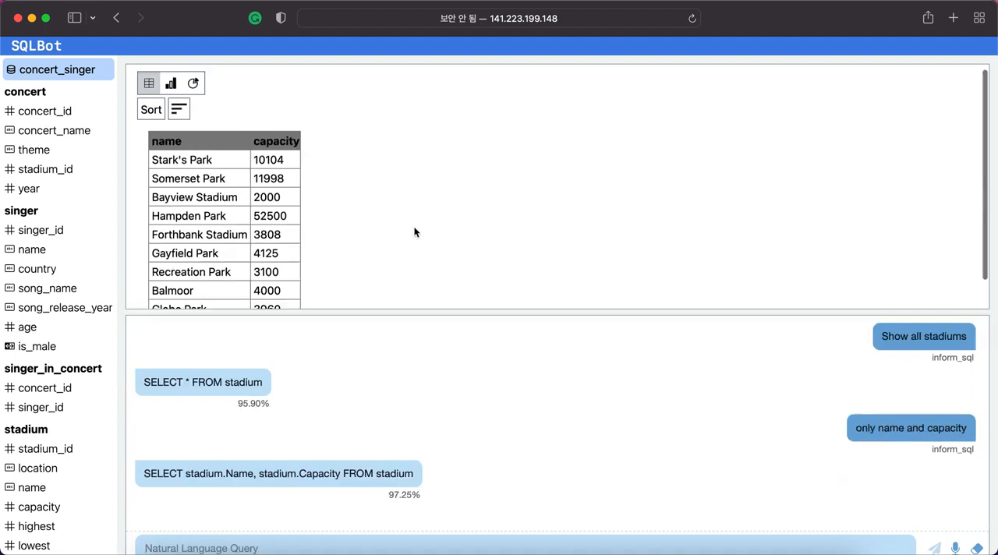
scroll(414, 231, up, 2)
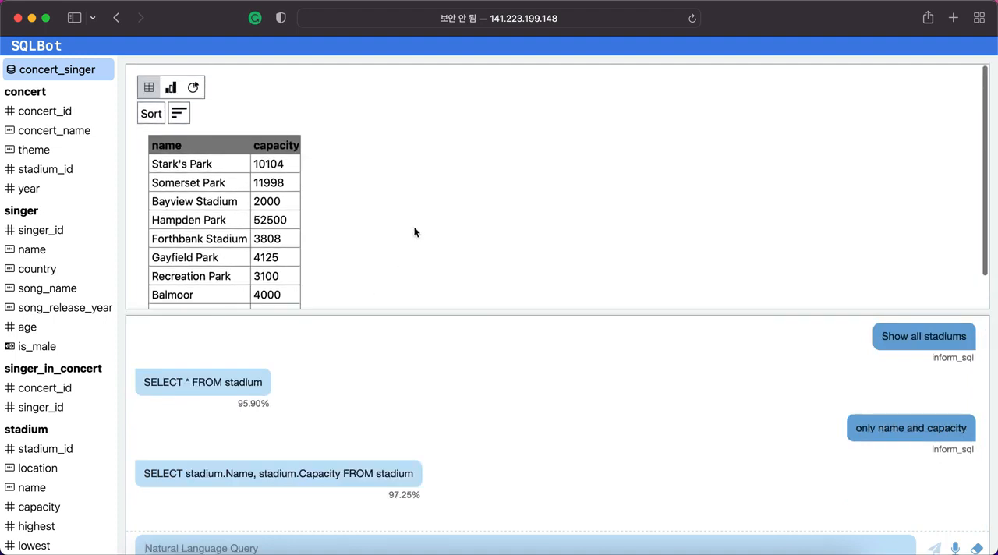
View the stadium capacities as a bar chart and as a pie chart, and return to the table view.
click(173, 91)
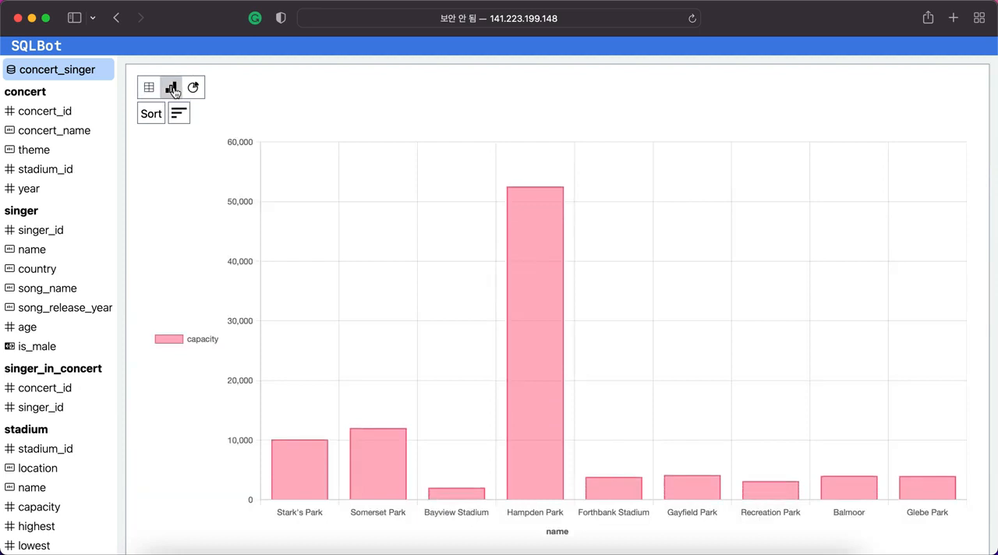
click(192, 89)
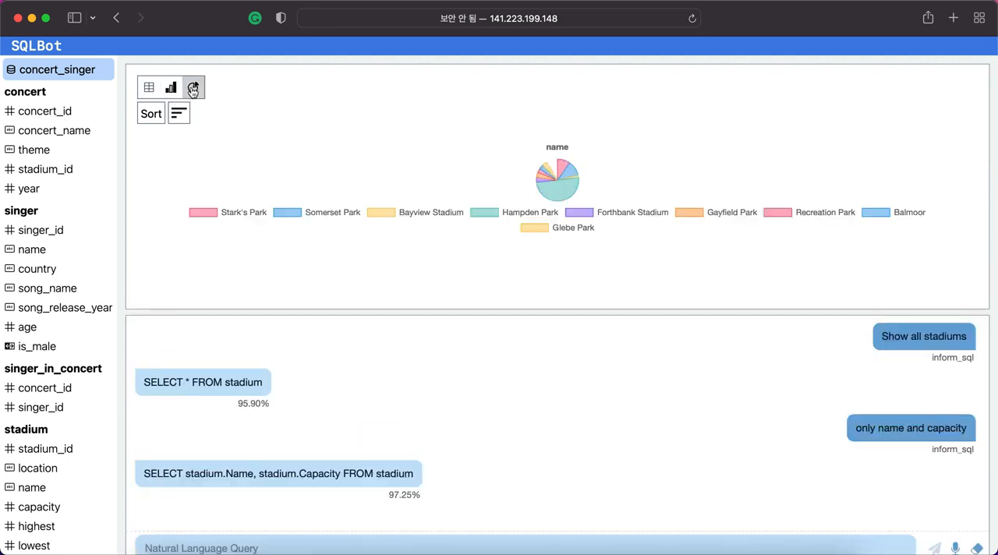
click(151, 91)
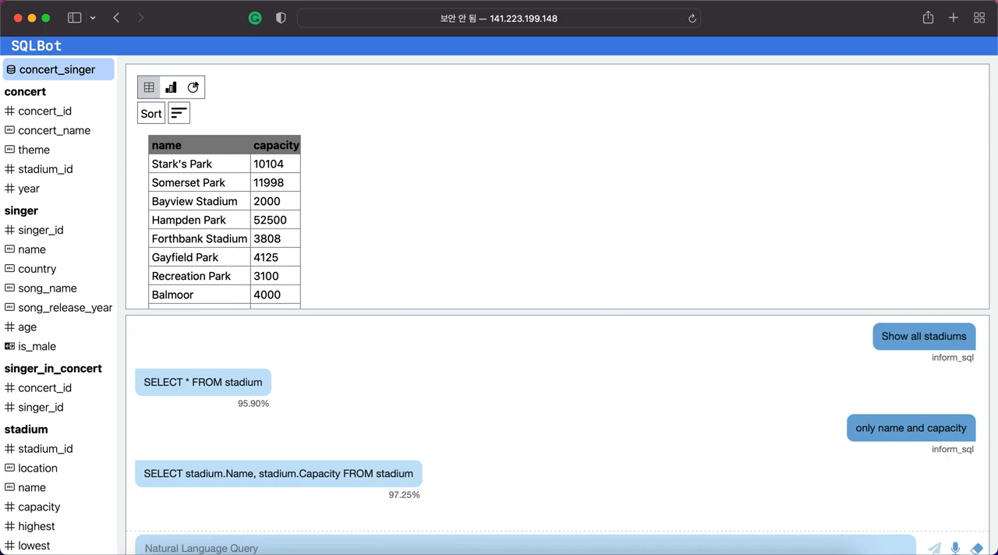
Reset the query session, submit the query "Show all concerts" and look through the returned rows.
click(977, 549)
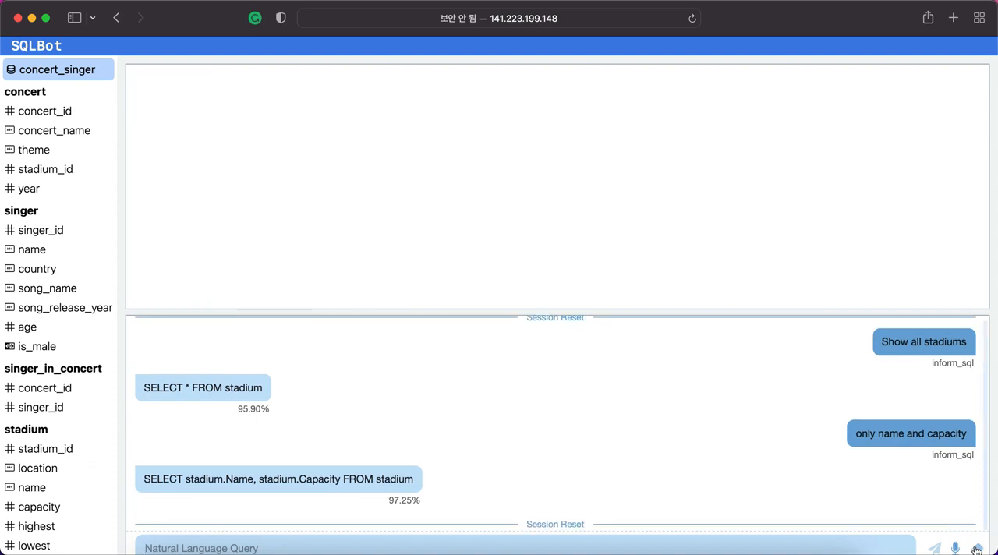
click(306, 542)
text(Show )
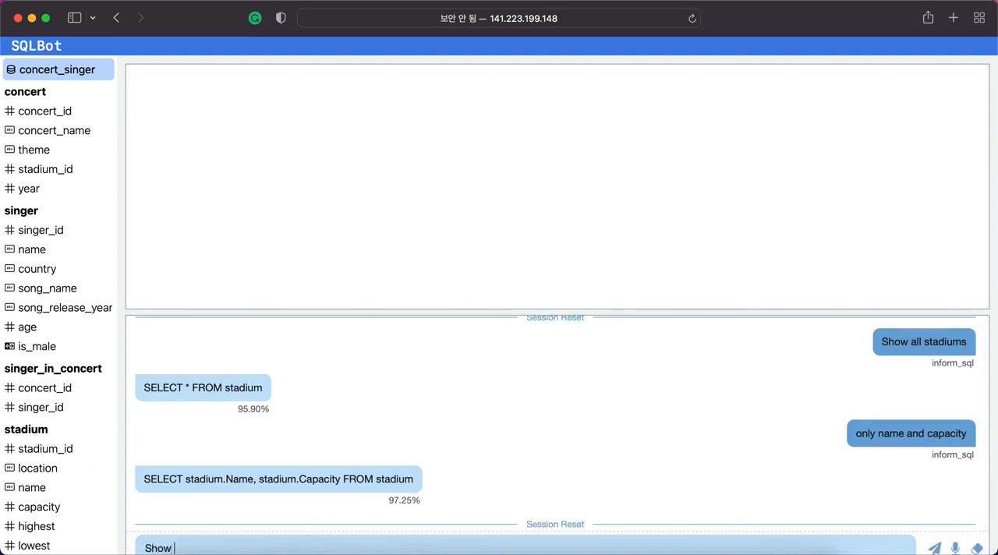
text(all concerts)
key(Return)
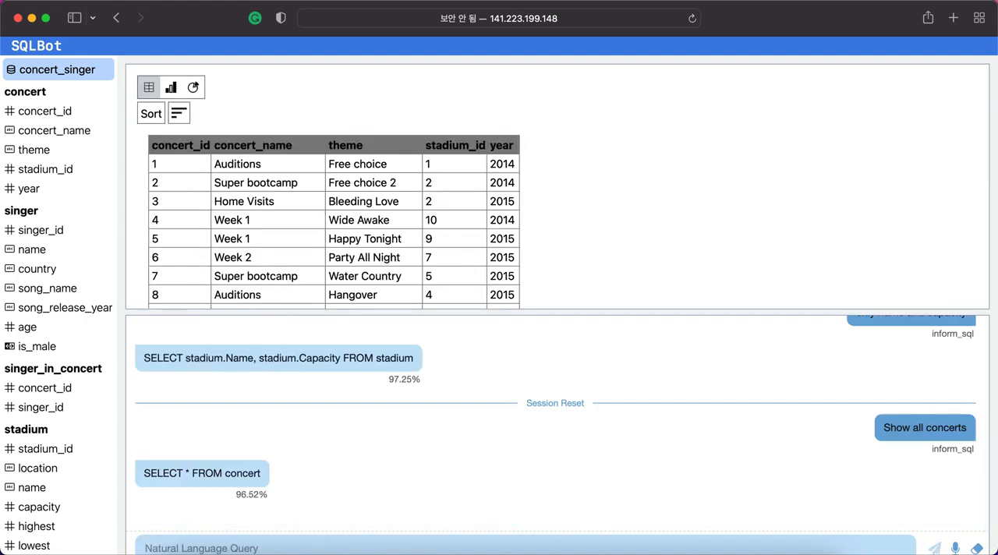
scroll(612, 279, down, 2)
scroll(613, 278, down, 3)
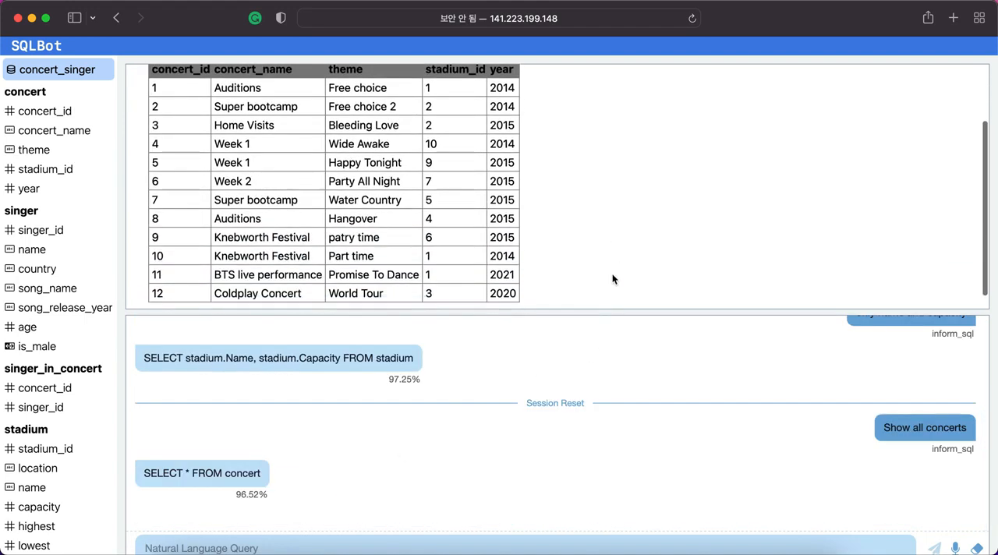
scroll(612, 278, up, 3)
scroll(612, 278, up, 1)
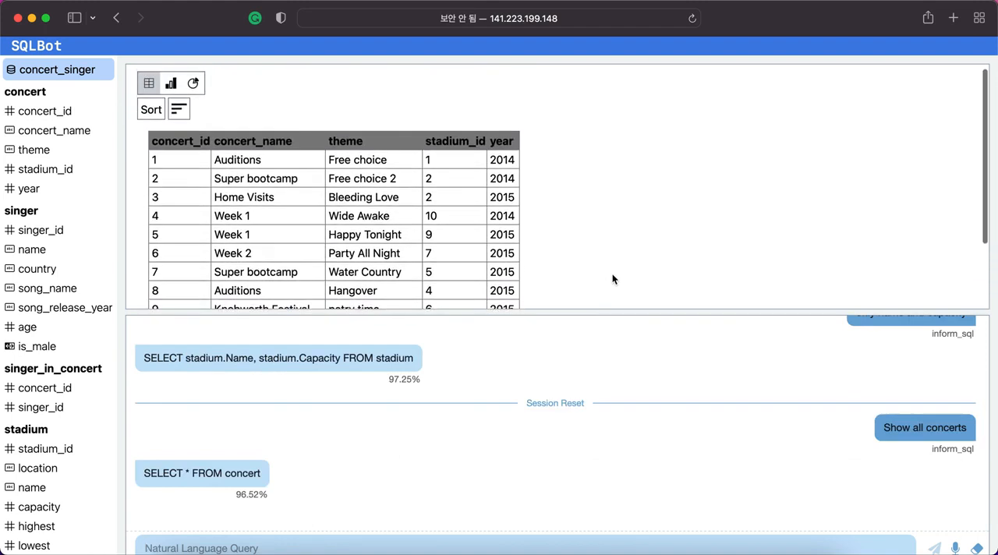
Submit the query "Find the name of concerts happened in the years of both 2014 and 2015".
text(F)
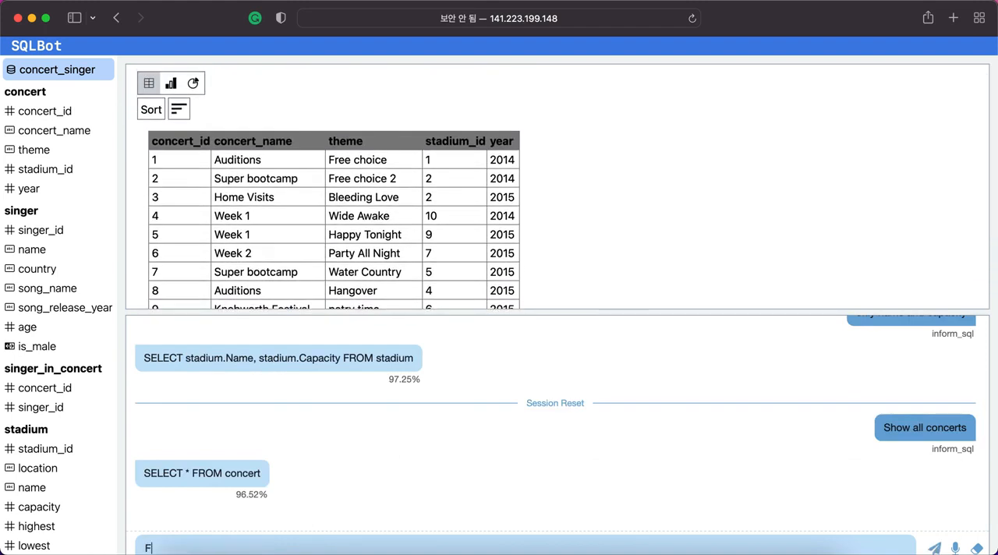
text(ind the name of concerts happen)
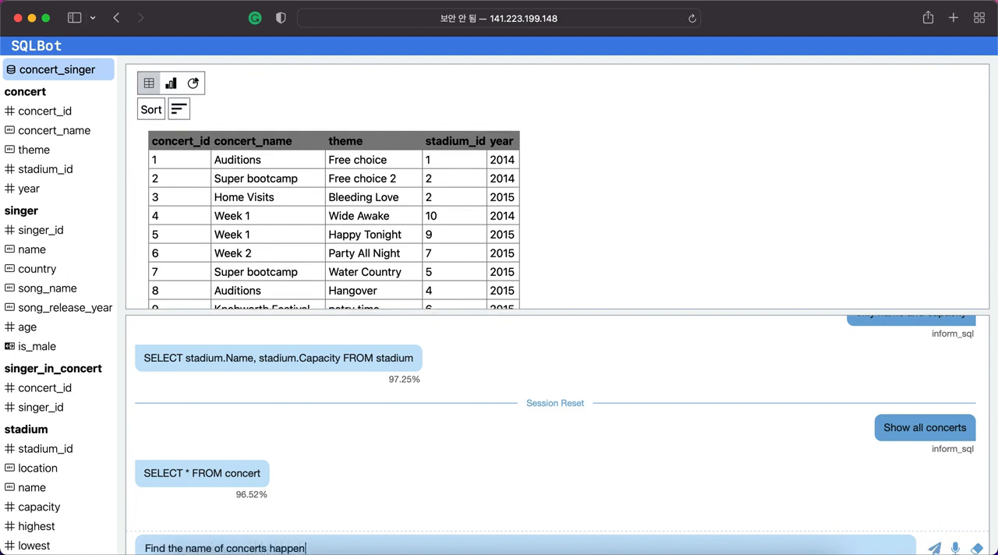
text(ed in the years of both 2014 a)
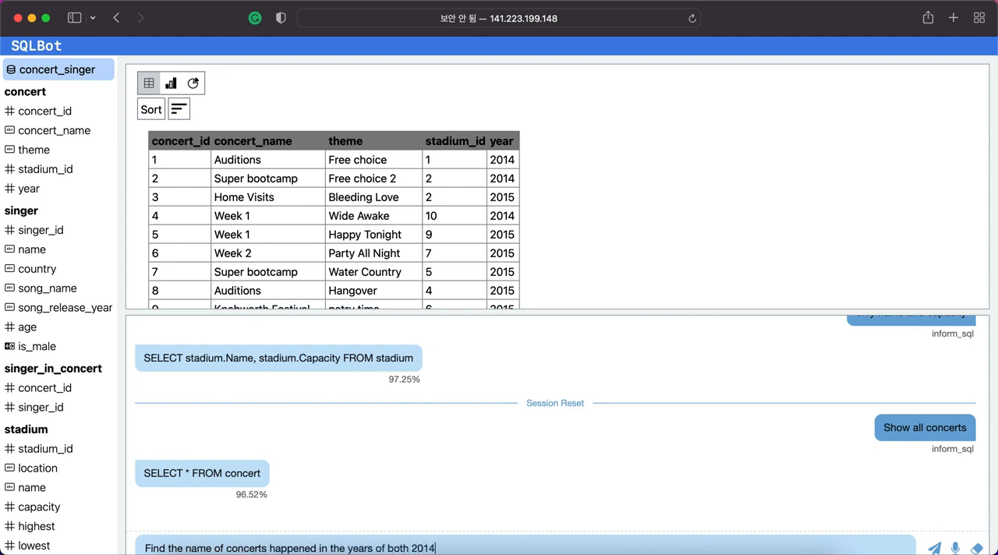
key(BackSpace)
text(and 2015)
key(Return)
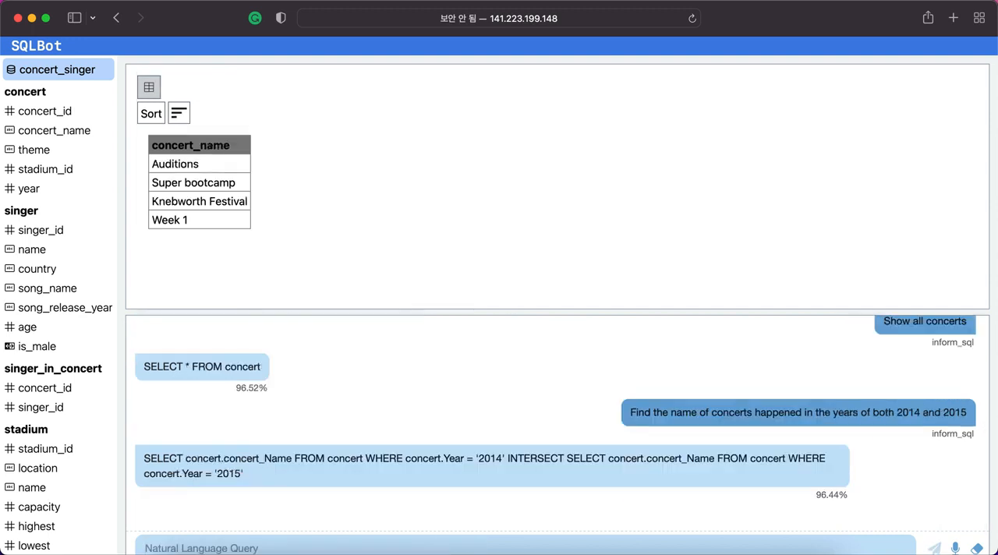
Submit the query "In which stadiums was the concert Super bootcamp held?".
text(In whi)
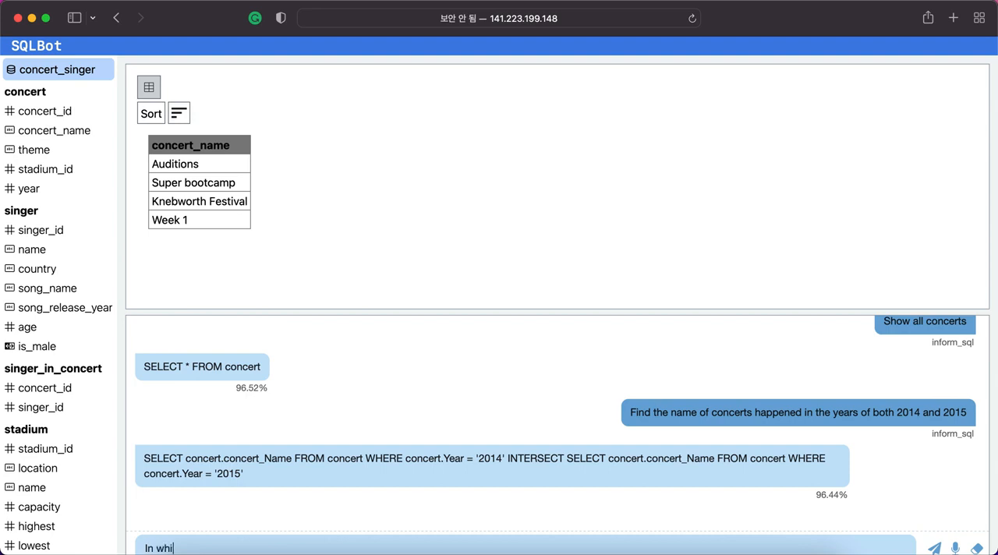
text(ch satd)
key(BackSpace)
key(BackSpace)
key(BackSpace)
text(tadiums was the concert)
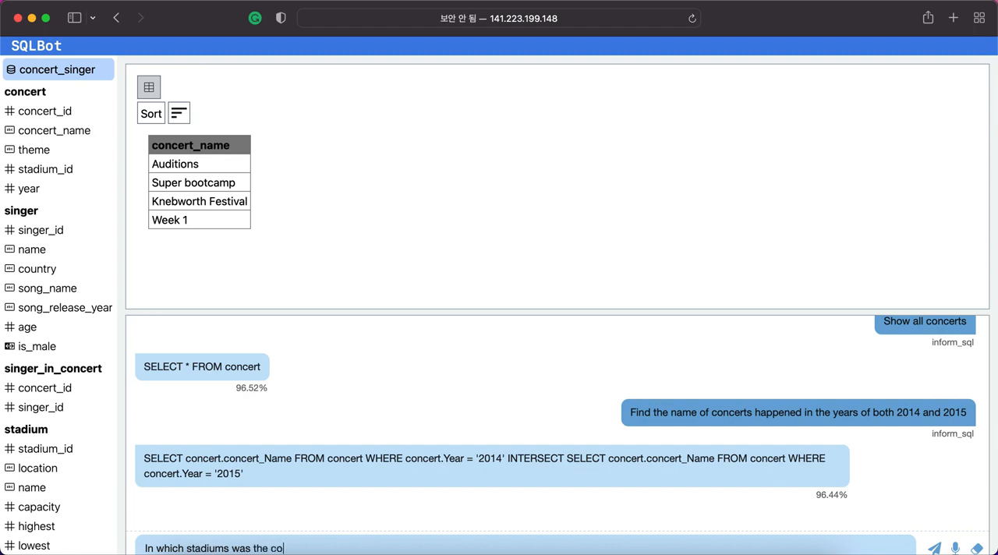
text(uper bootcamp held?)
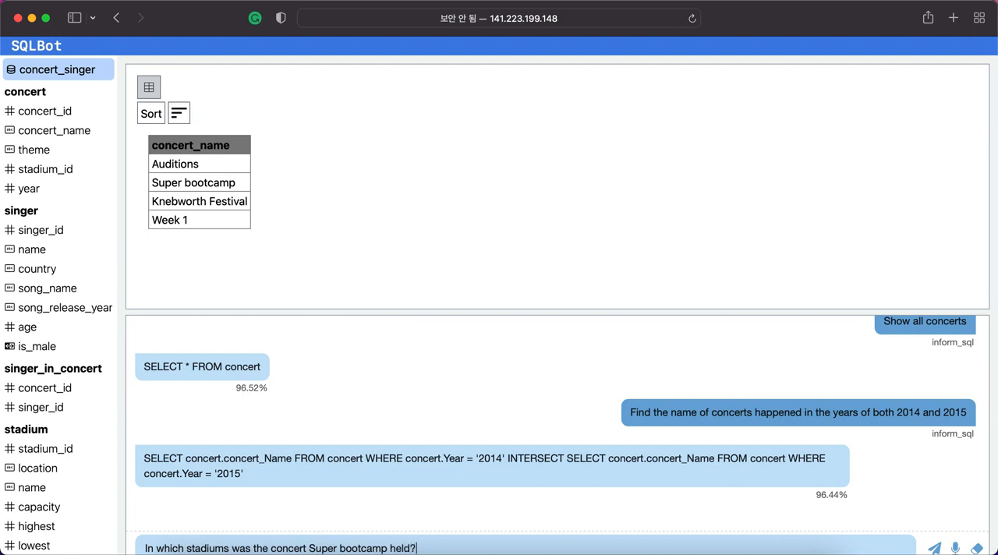
key(Return)
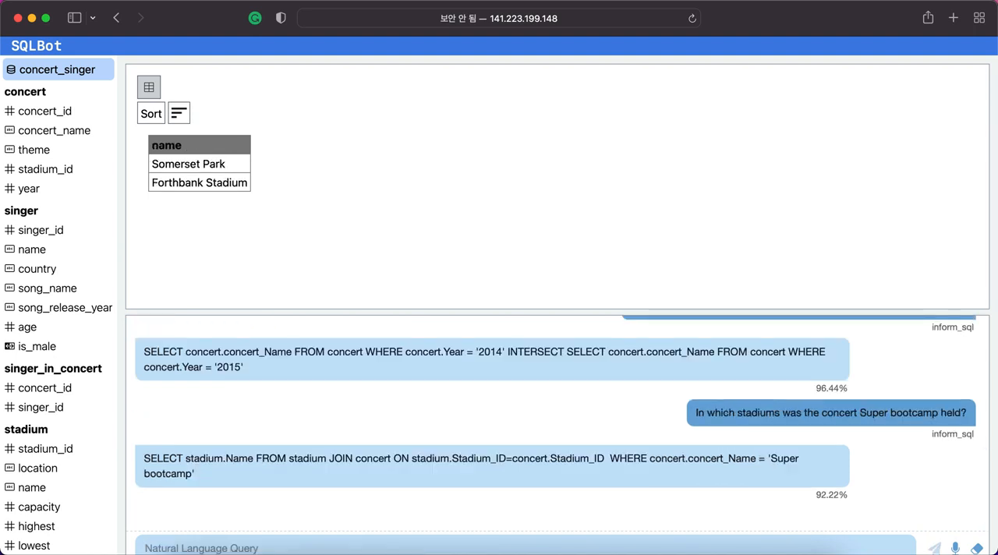
Submit the follow-up query "What about concert named Auditions ?".
text(What about )
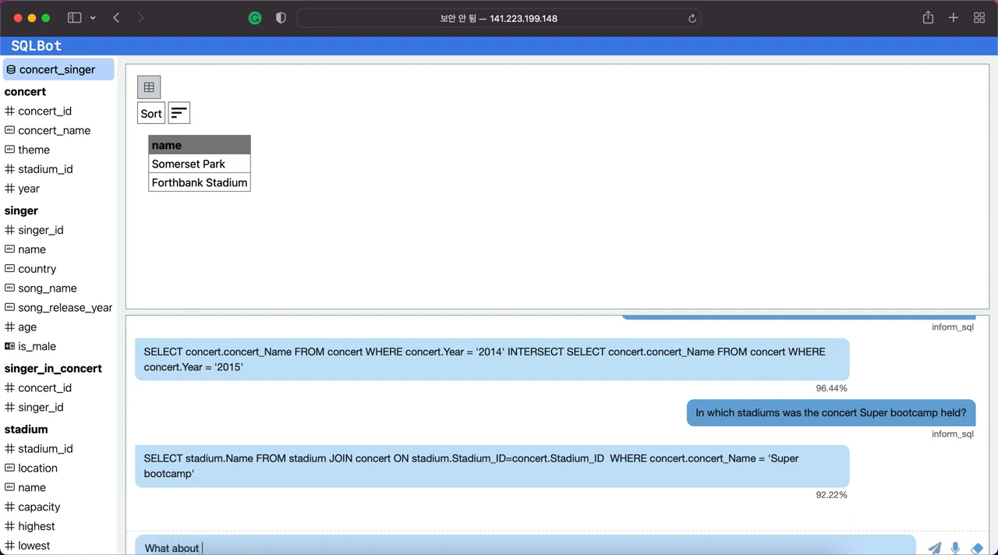
text(concert named Auditions ?)
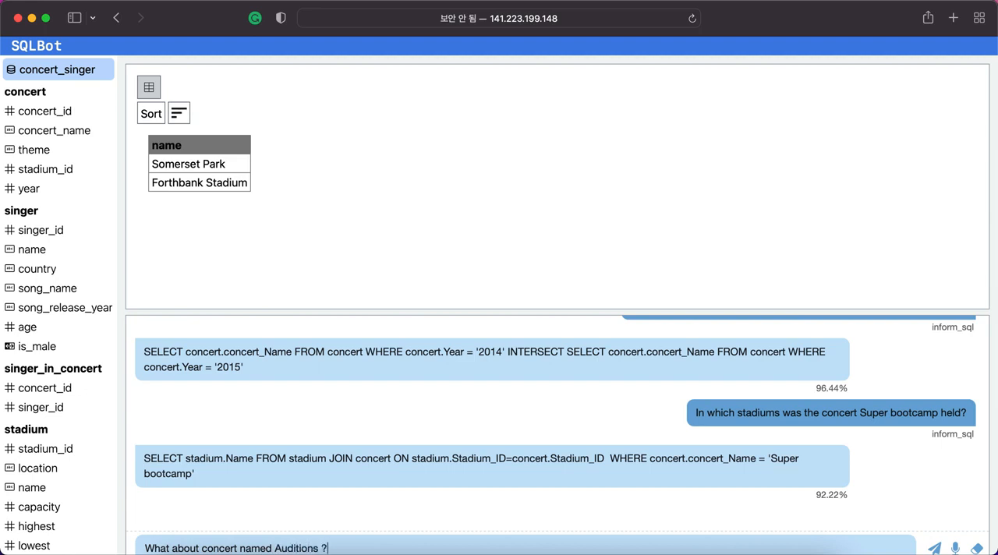
key(Return)
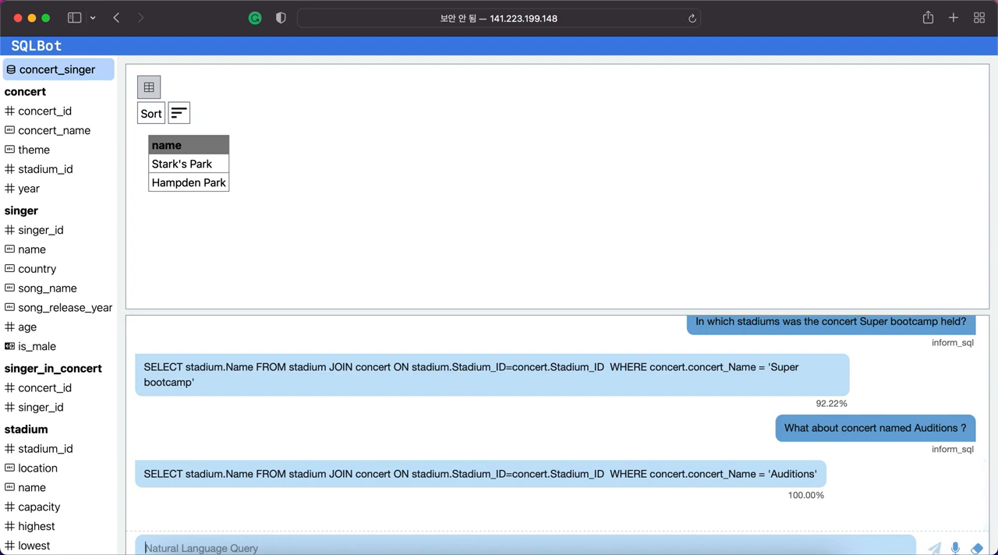
Ask for the locations of those concerts with the follow-up query "Which locations were they held?".
text(Which loca)
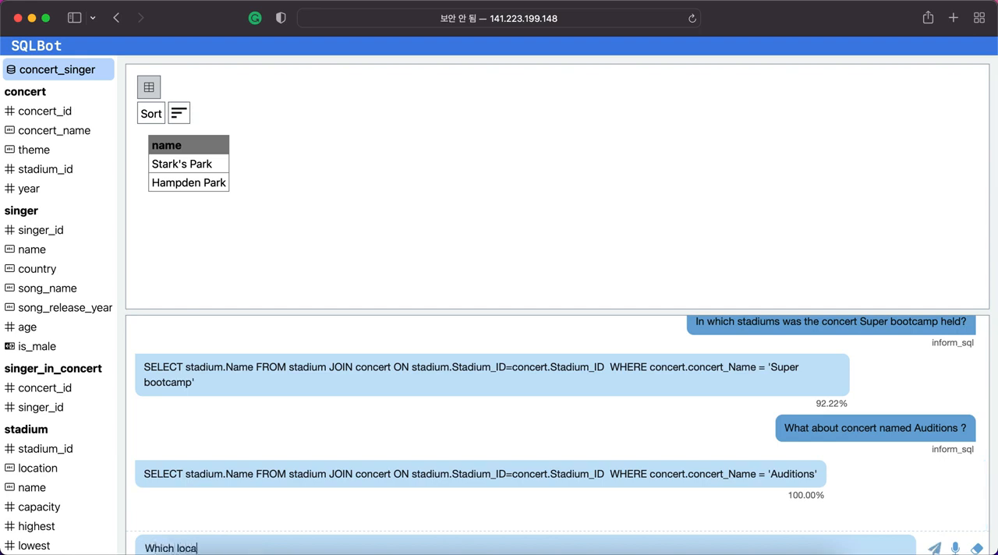
text(tions were they held?)
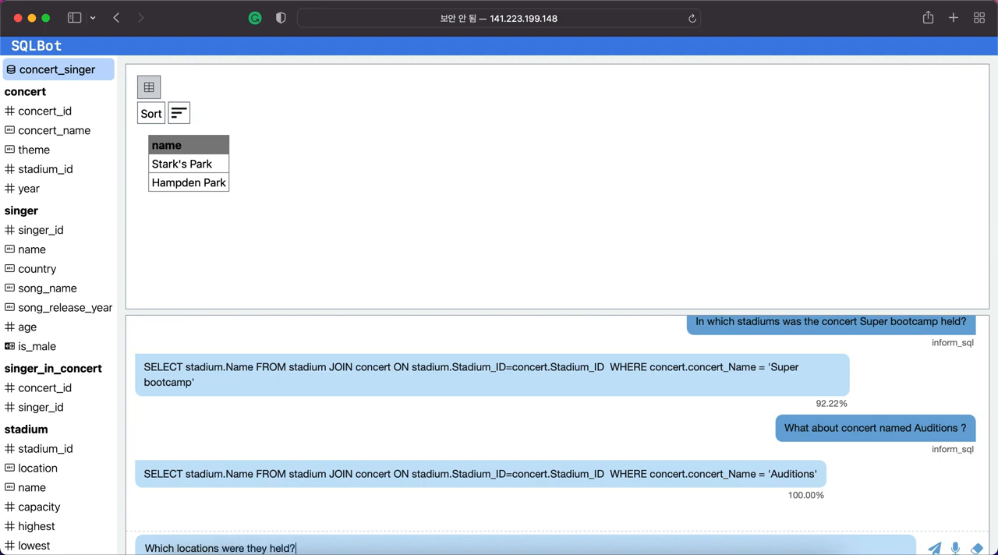
key(Return)
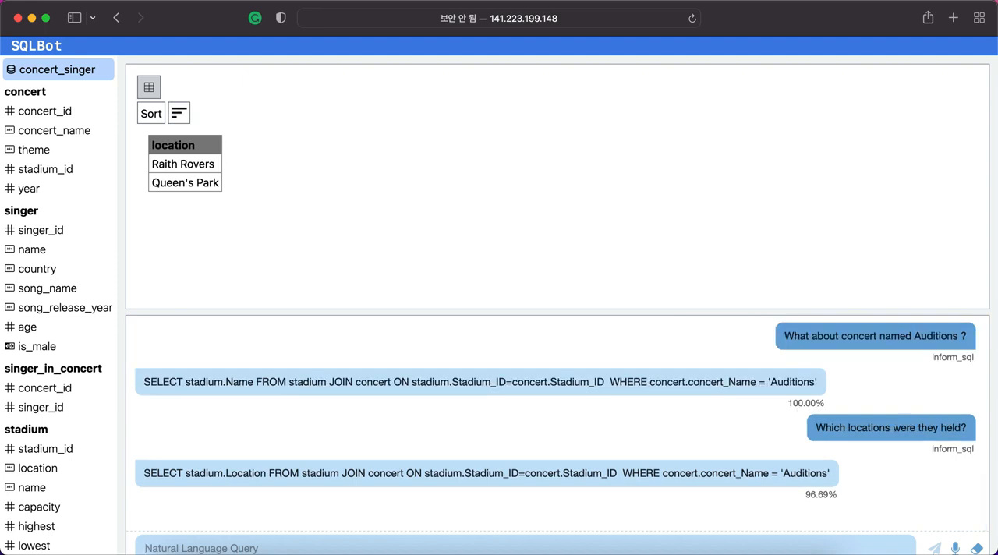
Submit the query "What are the names, locations and concert years of stadiums which had some concerts in either 2014 or 2015?".
text(What are the n)
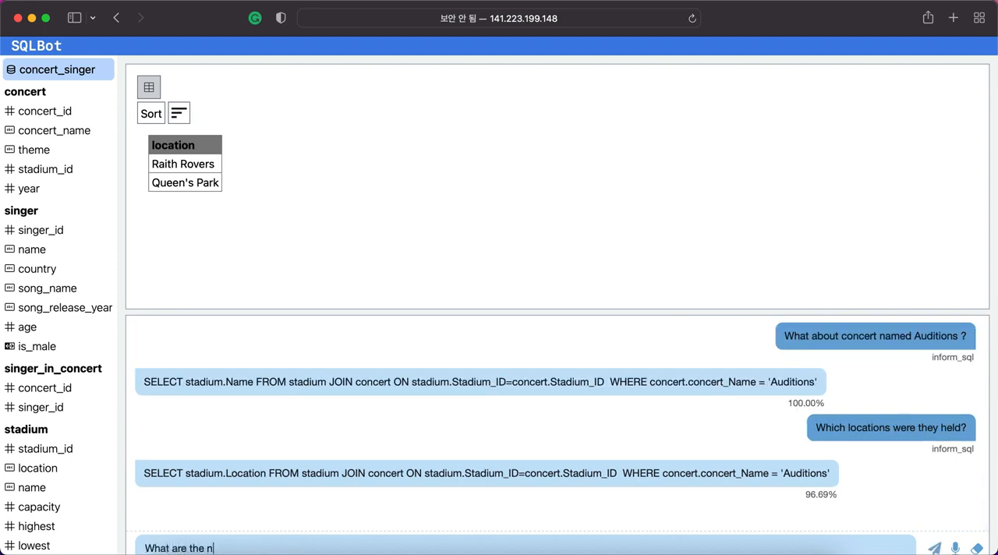
text(ames, locations and concert )
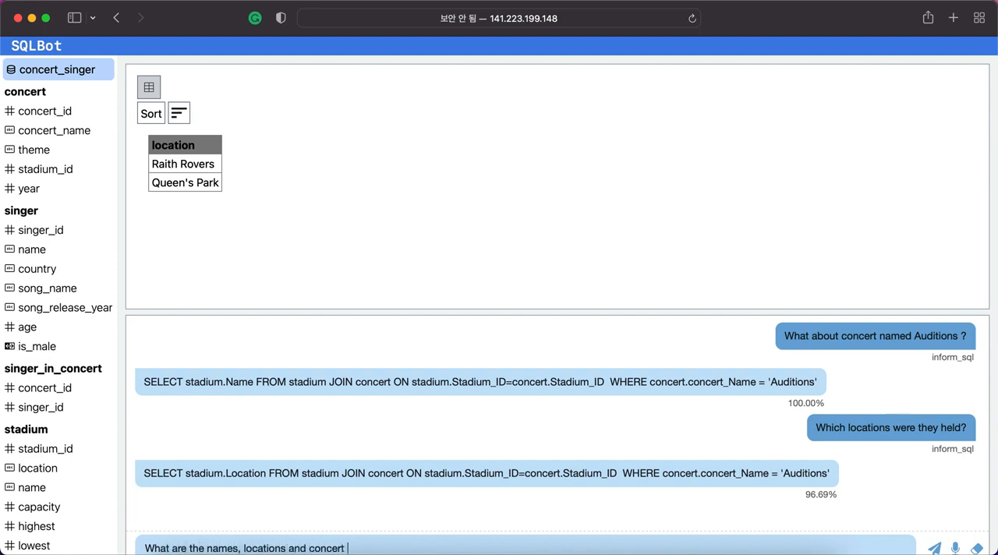
text(years of stadiums which had)
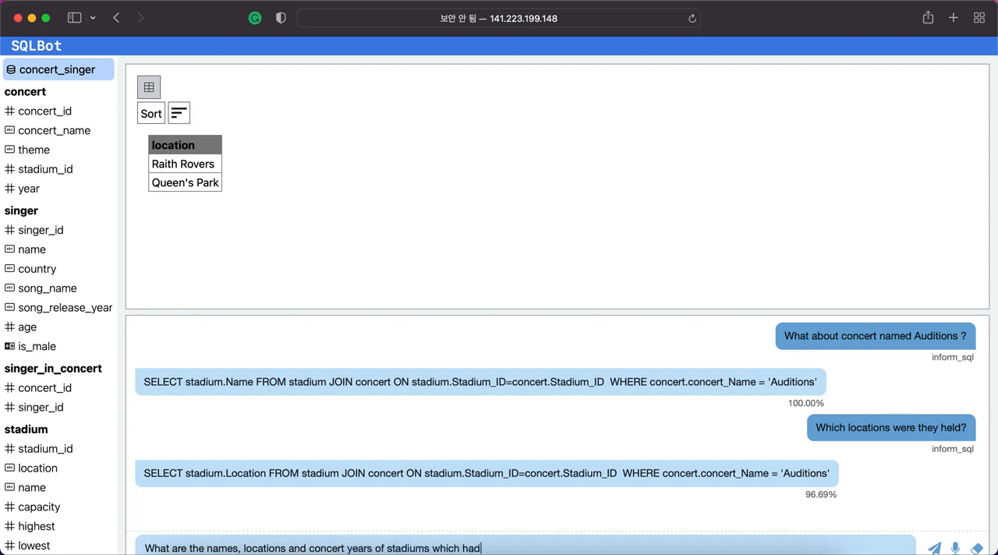
text( some concerts in either 3)
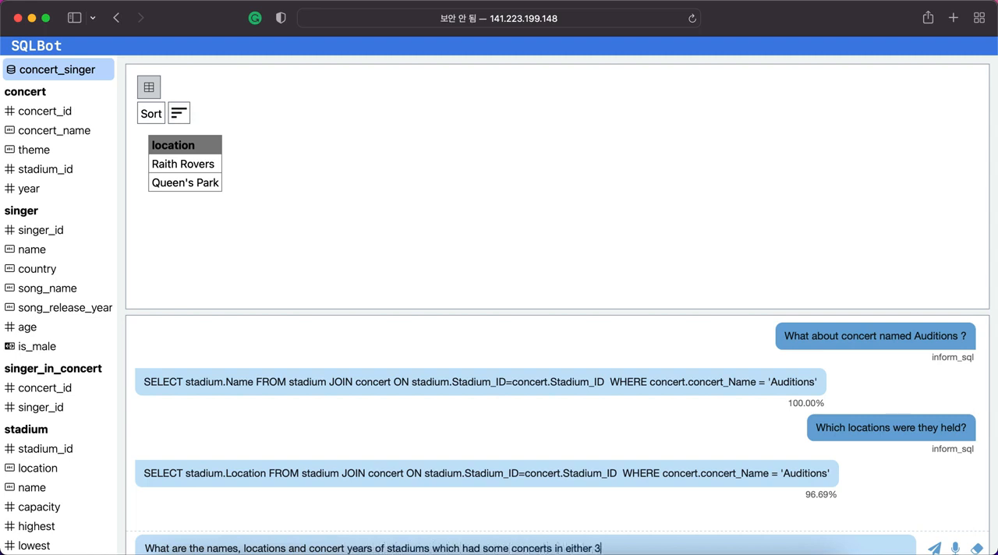
key(BackSpace)
text(2014 or 2015?)
key(Return)
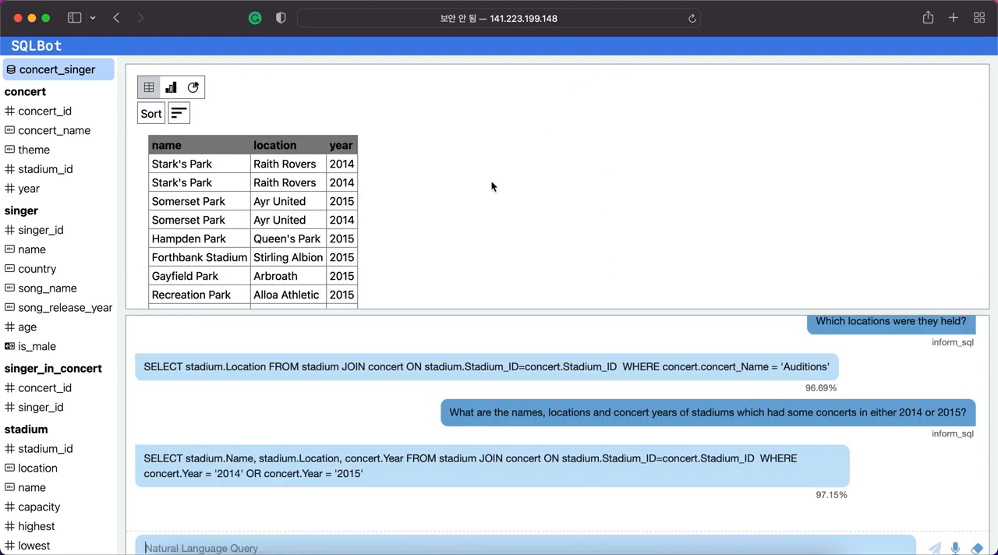
scroll(490, 189, down, 3)
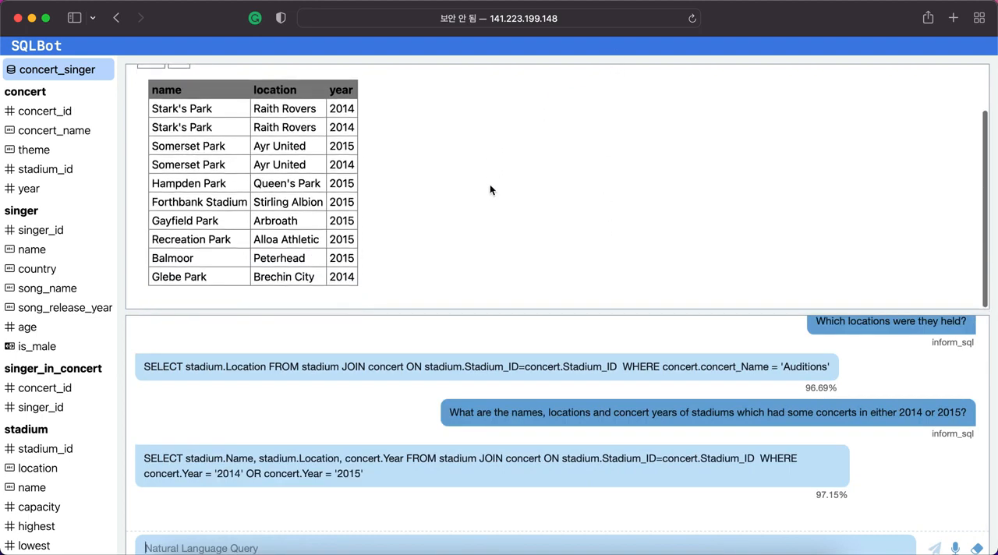
scroll(489, 189, up, 2)
scroll(490, 190, up, 1)
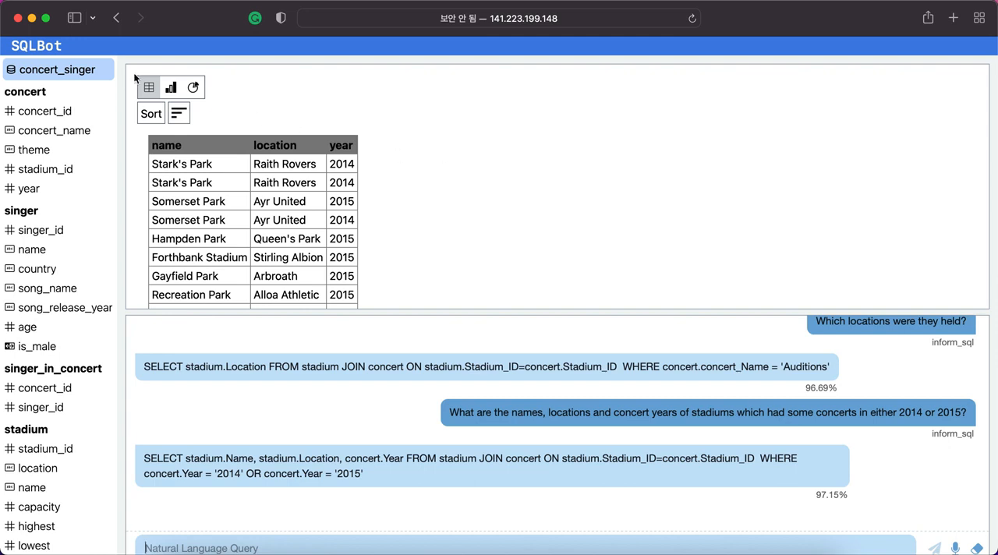
Reset the SQLBot session and load the dorm_1 database.
click(55, 51)
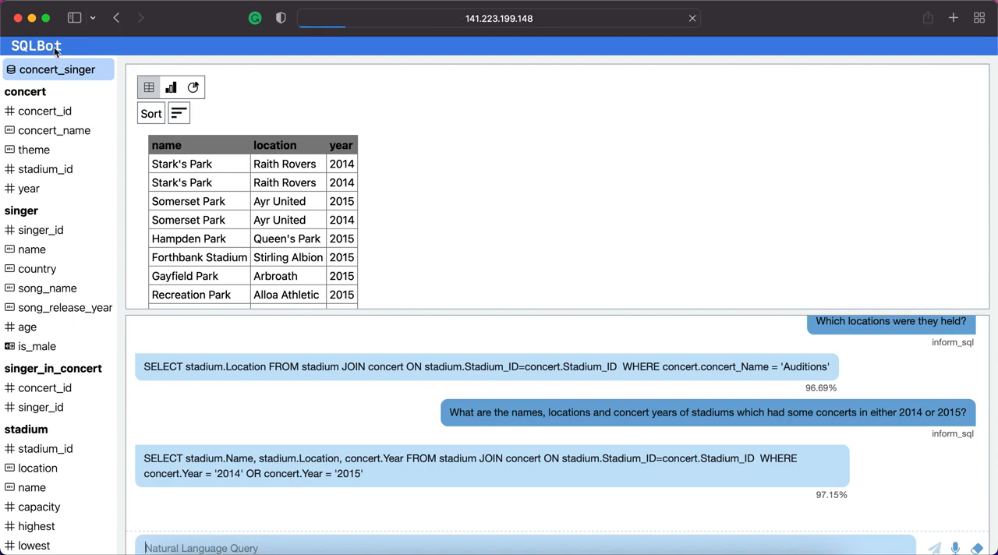
click(56, 81)
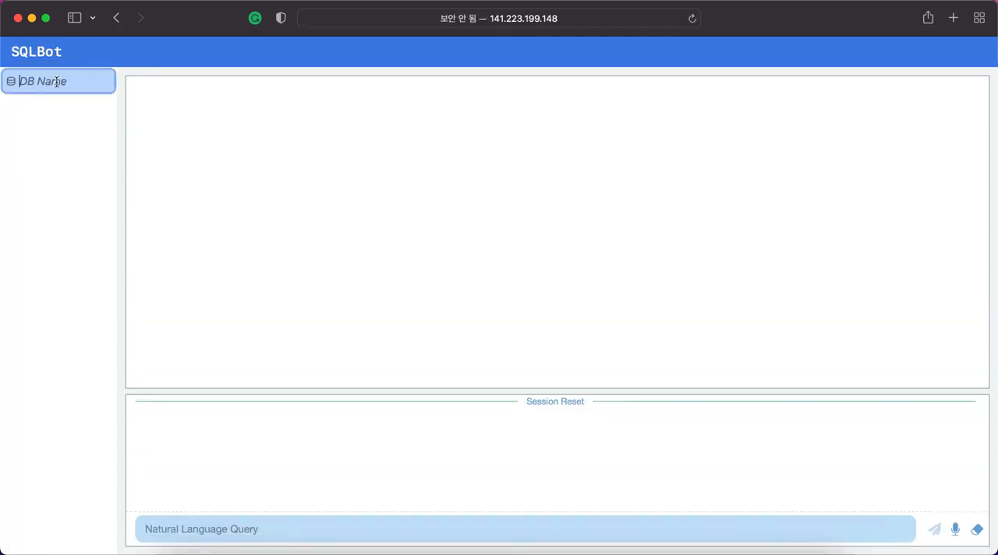
text(dorm_1)
key(Return)
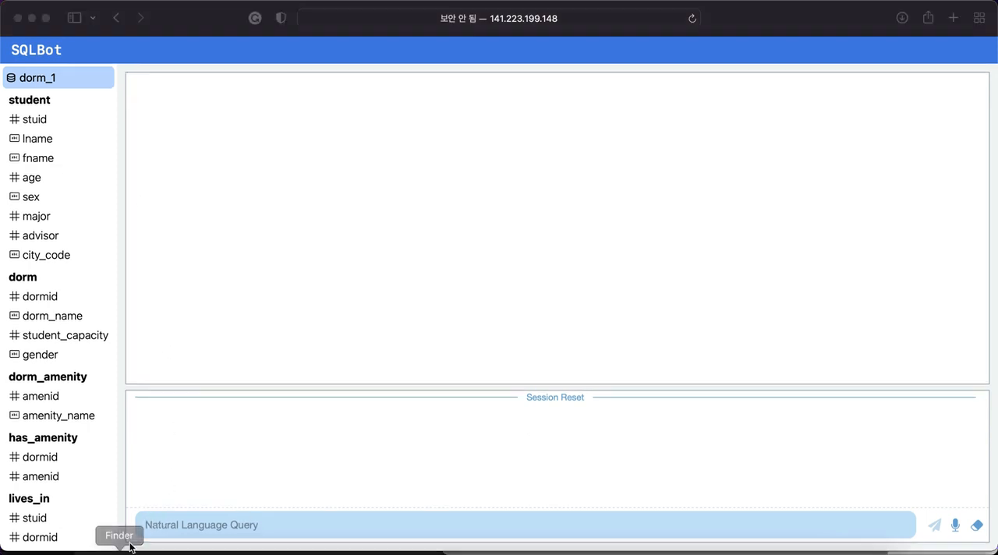
Submit the query "What are the names of all the dorms?".
click(153, 526)
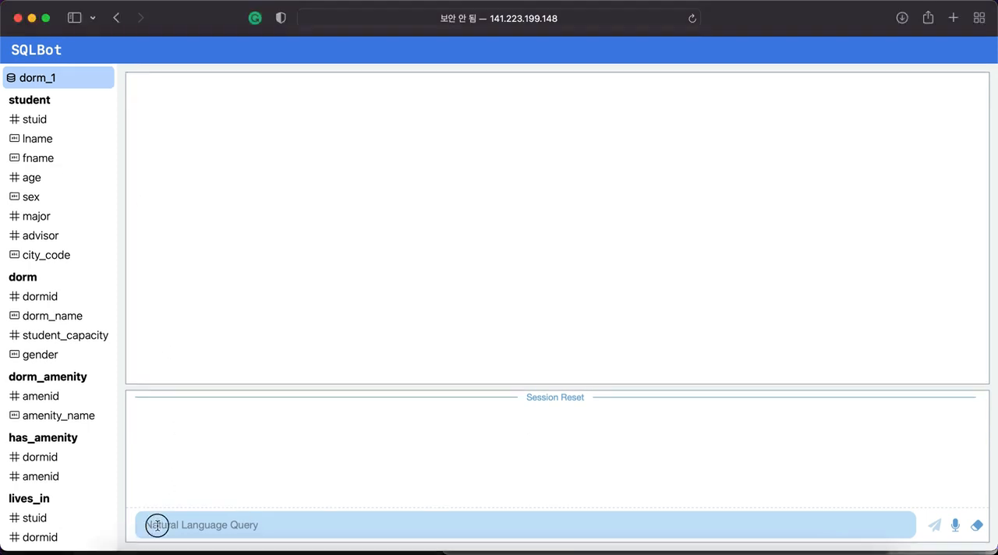
text(W)
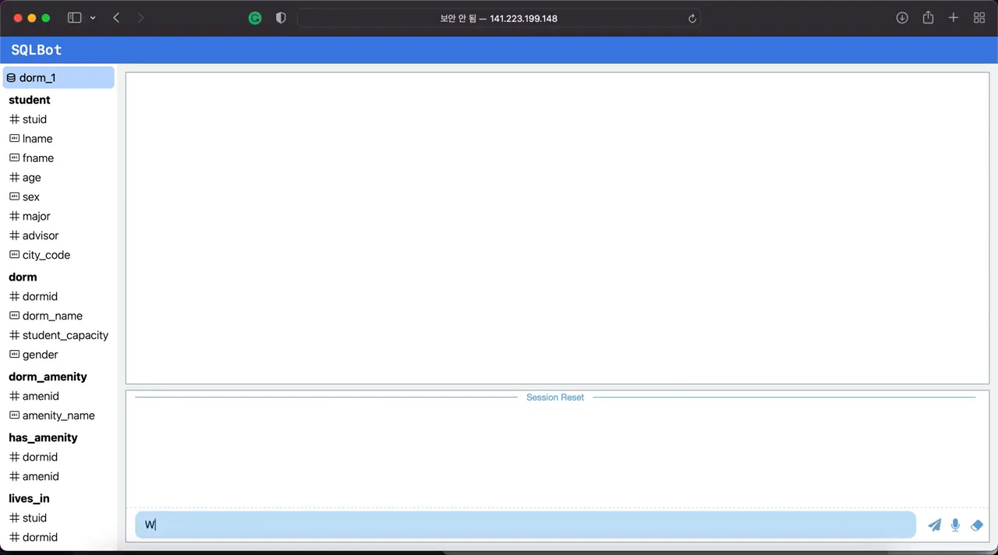
text(hat are the names of all the dorms?)
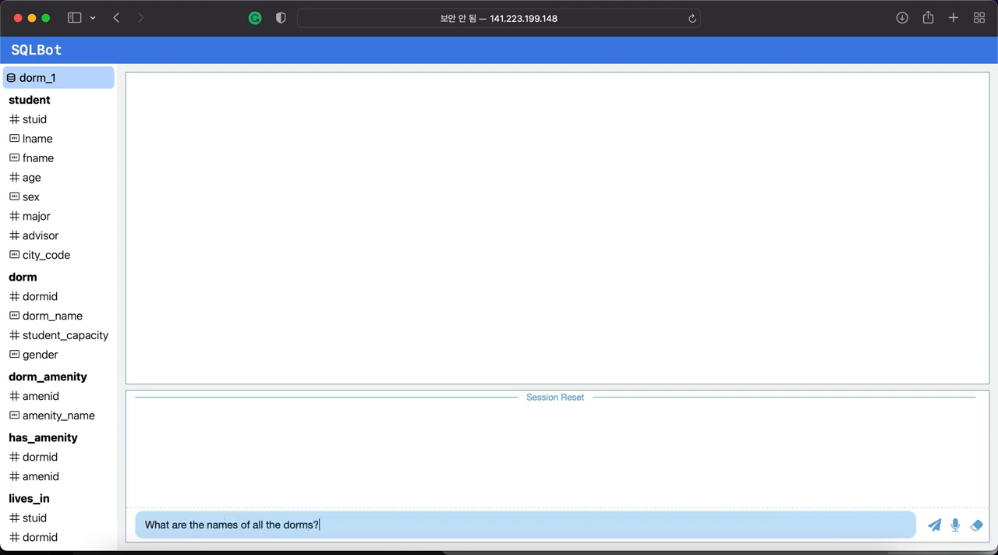
key(Return)
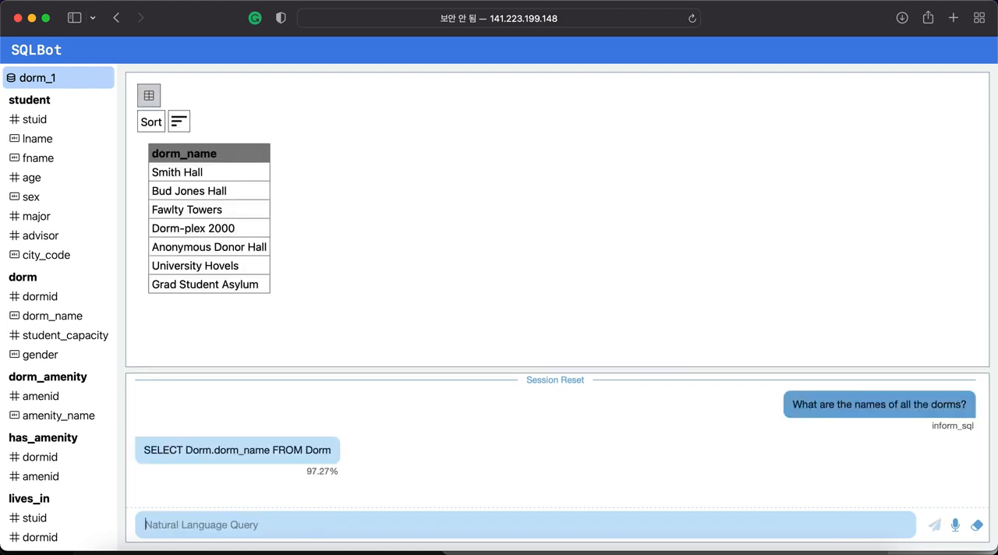
Submit the query "Show dorm names along with amenity" and look through the full list of results.
text(Sh)
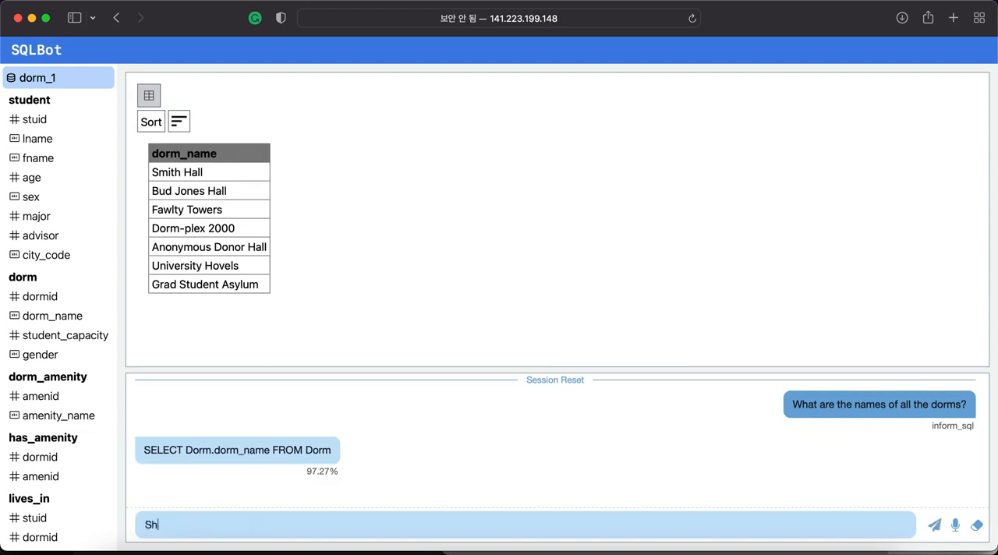
text(ow dorm names along )
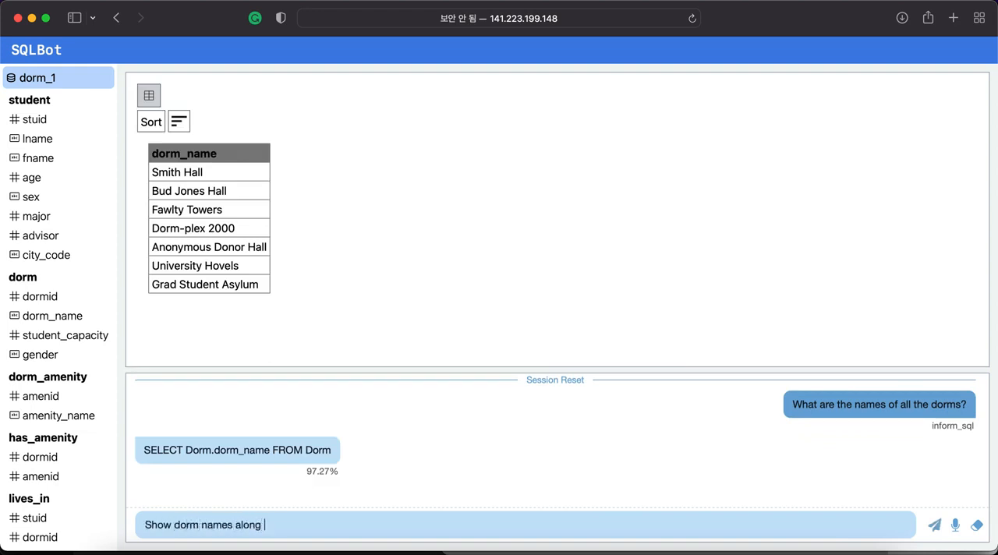
text(w ith amenitt)
key(BackSpace)
text(y)
click(275, 525)
key(BackSpace)
key(Return)
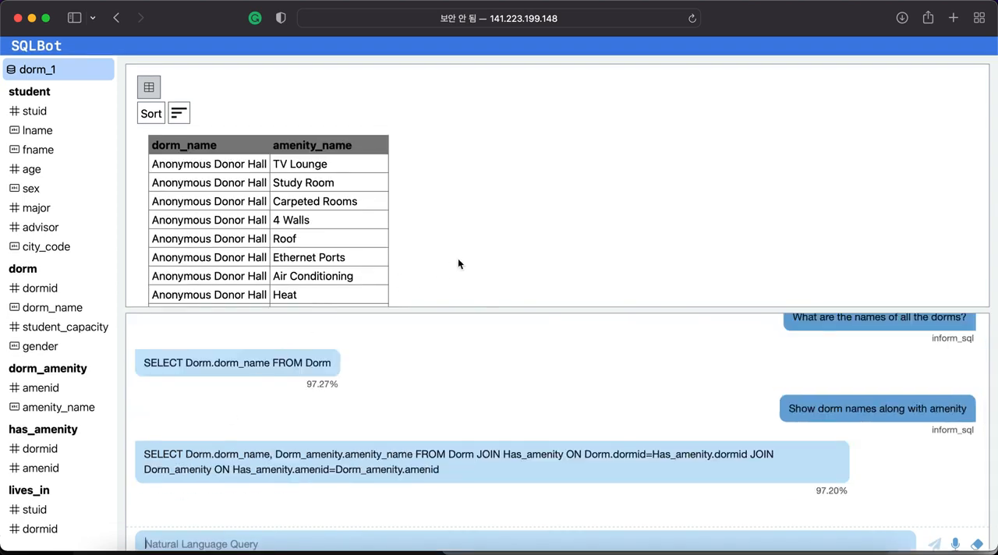
scroll(465, 261, down, 4)
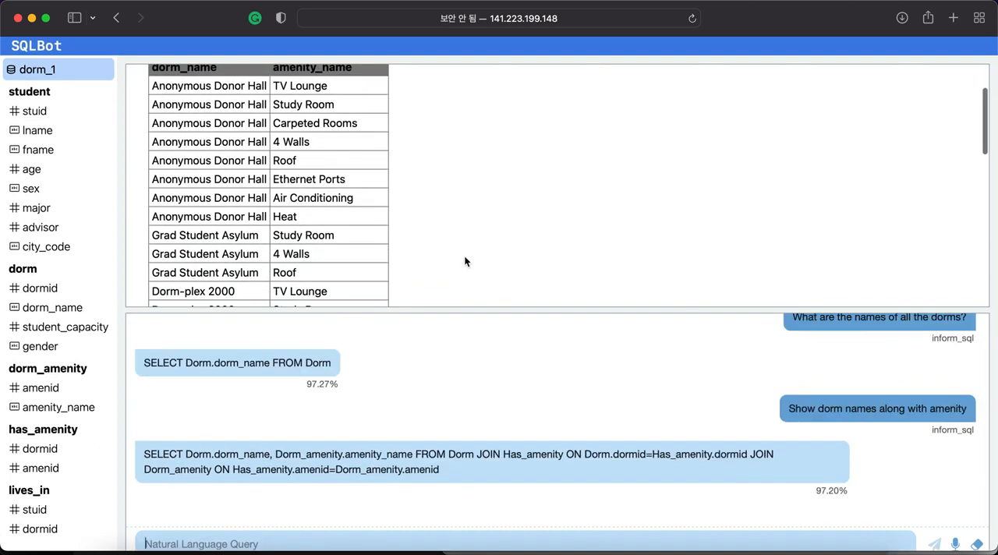
scroll(465, 262, down, 10)
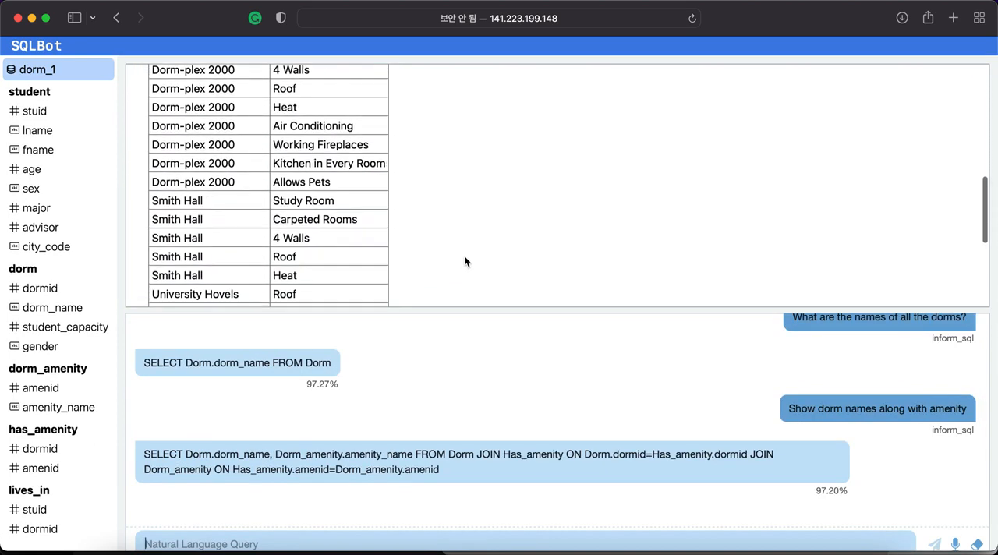
scroll(464, 262, down, 4)
scroll(465, 262, down, 3)
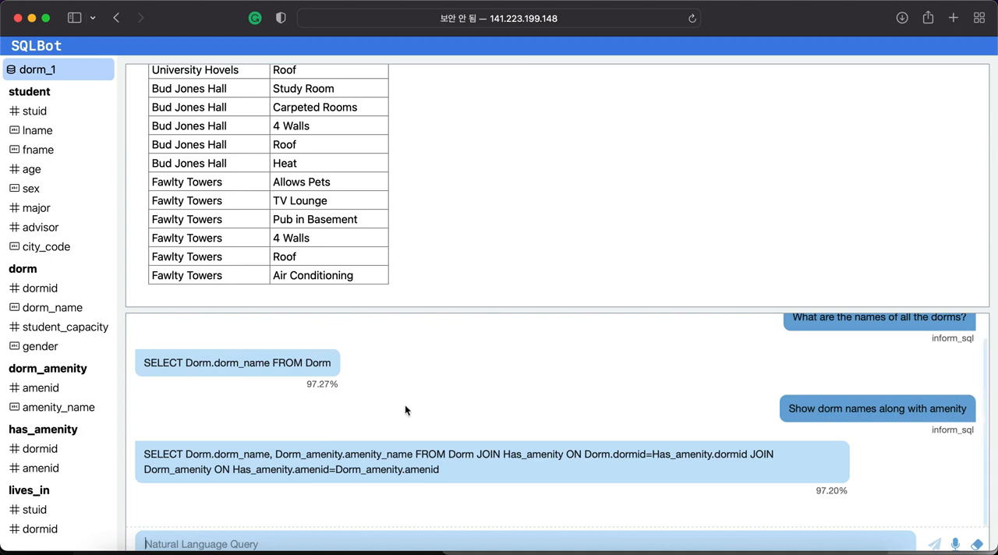
Submit the follow-up query "Which of those dorms have a TV Lounge ?".
text(Which of them)
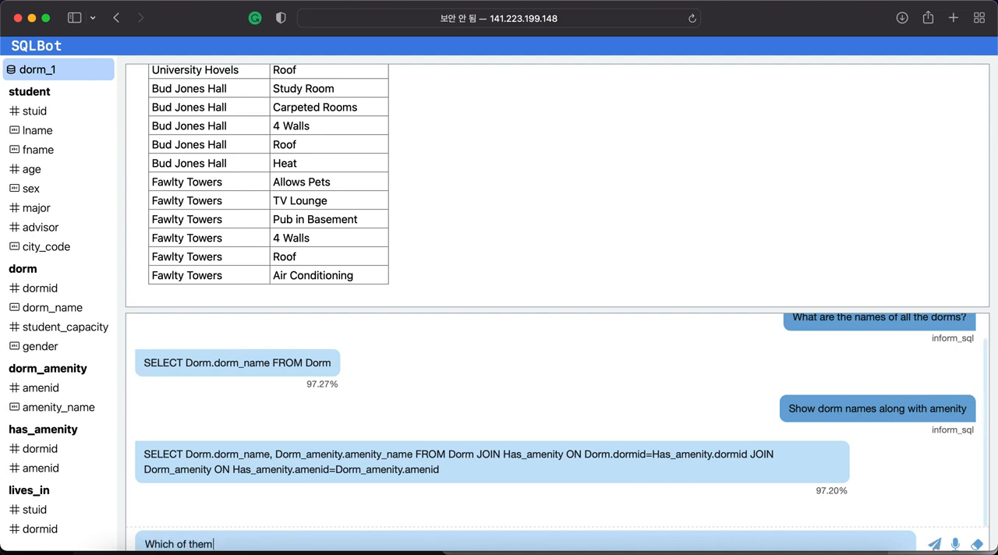
key(BackSpace)
key(BackSpace)
key(BackSpace)
text(hose dorms ah)
key(BackSpace)
key(BackSpace)
text(have a TV Lounge ?)
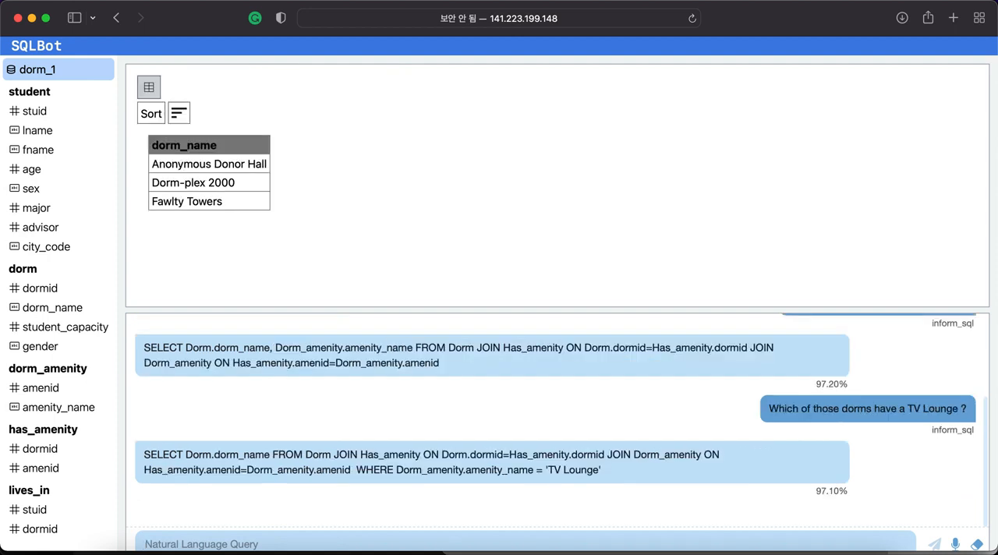
Narrow down those dorms with the follow-up query "Which of them have no Study Room as amenities?".
text(Whic)
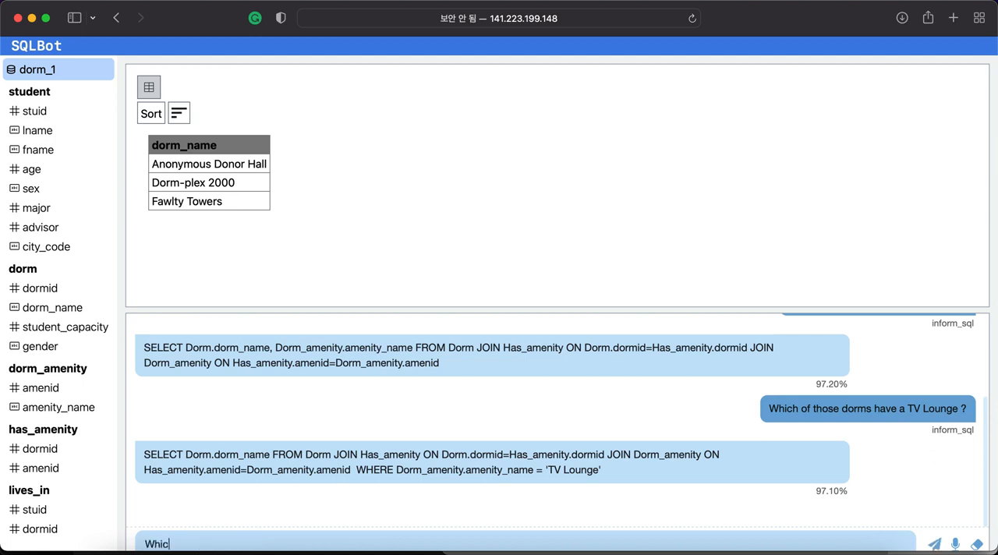
text(h of them have no  Stu)
key(BackSpace)
key(BackSpace)
key(BackSpace)
key(BackSpace)
text(Study Room)
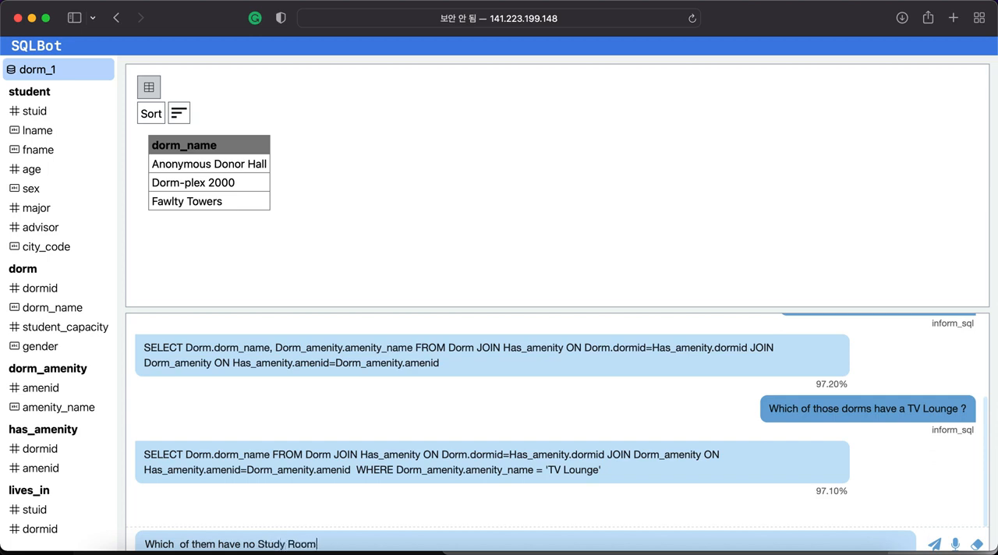
text( as amenities?)
key(Return)
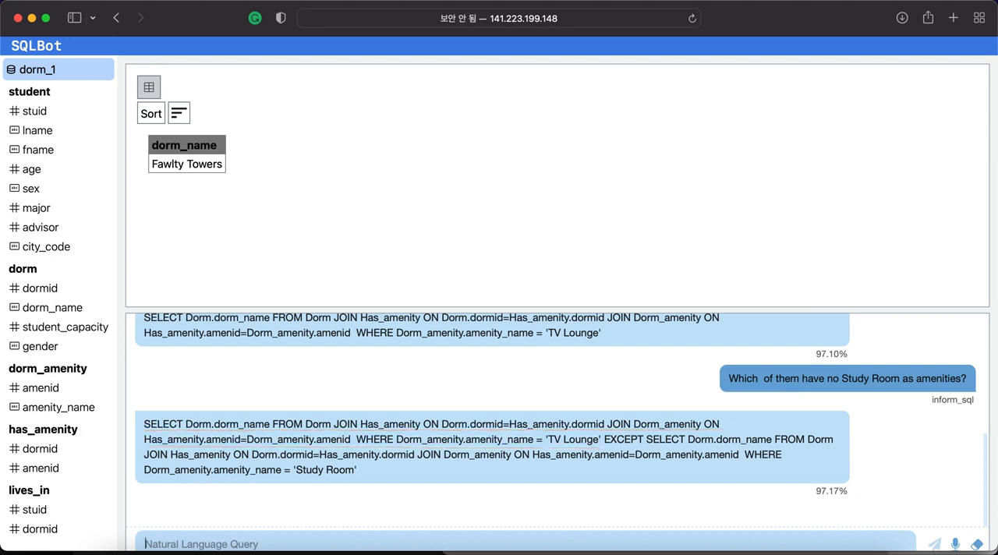
Submit the query "Show all dorms with Study Room".
text(Show)
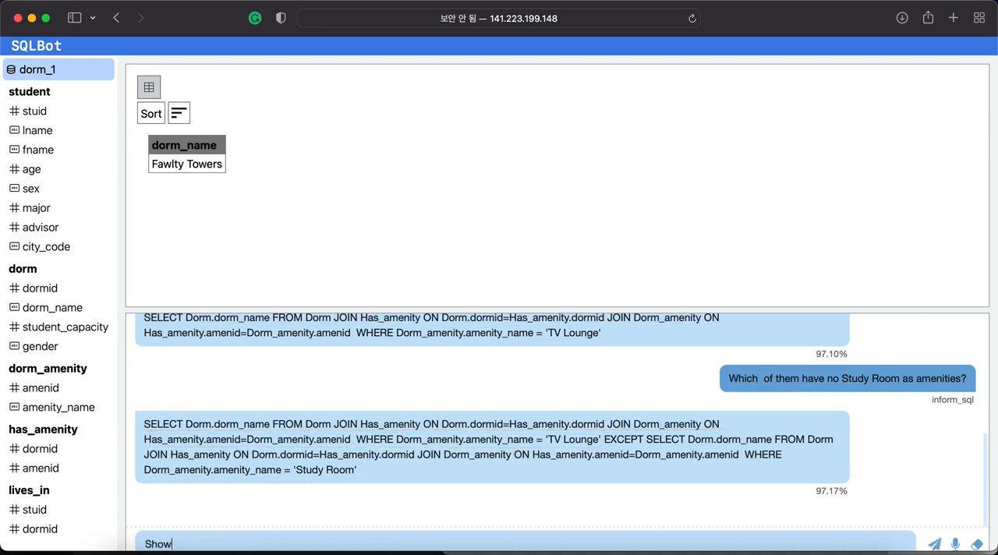
text( all dorms with St)
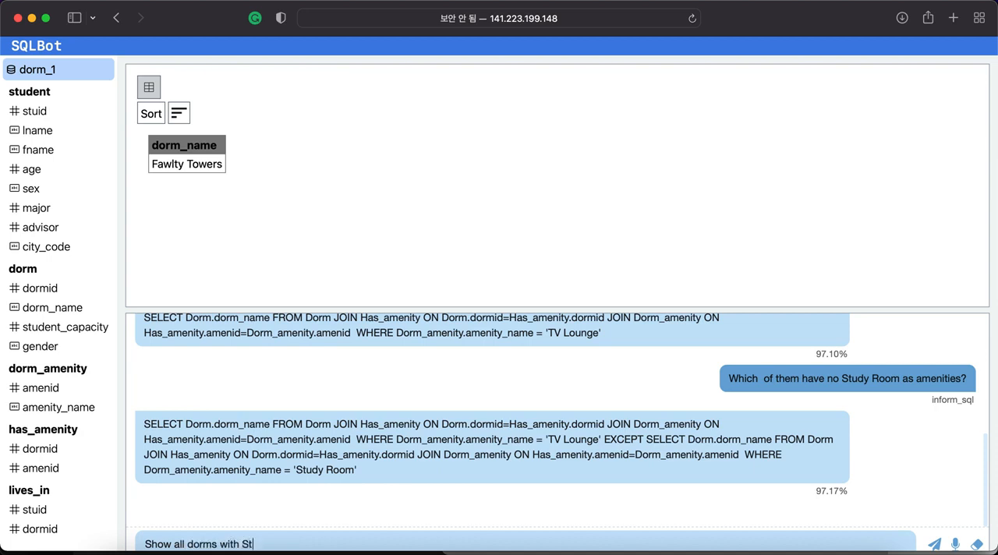
text(udy Room)
key(Return)
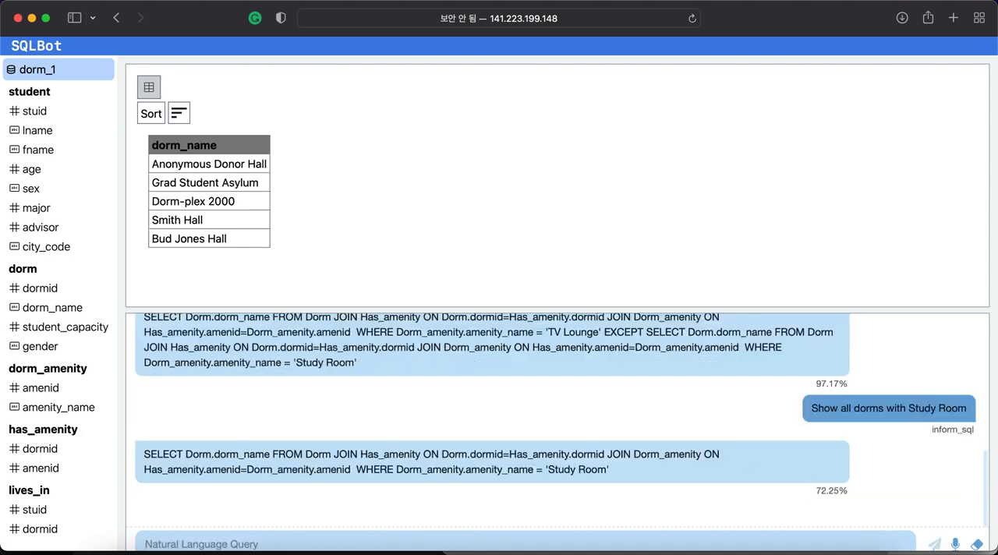
Submit the follow-up query "Count them" for the dorms with a study room, and close the conversation with the message "Thanks!".
text(Count them)
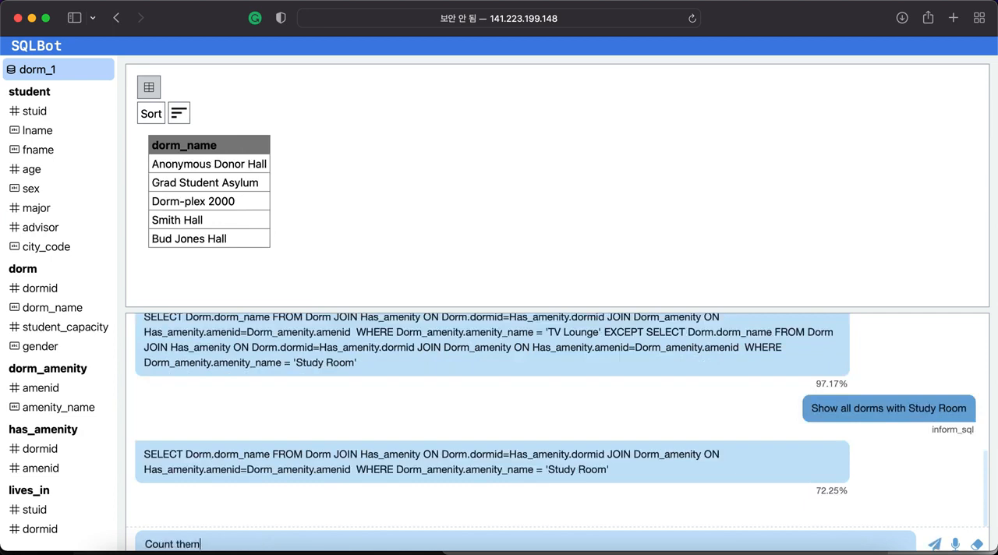
key(Return)
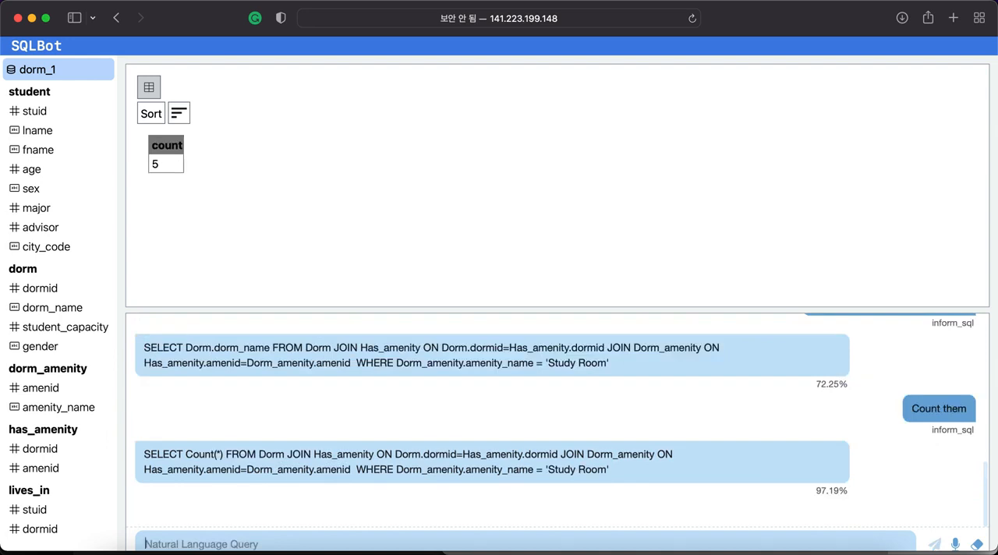
text(Thanks!)
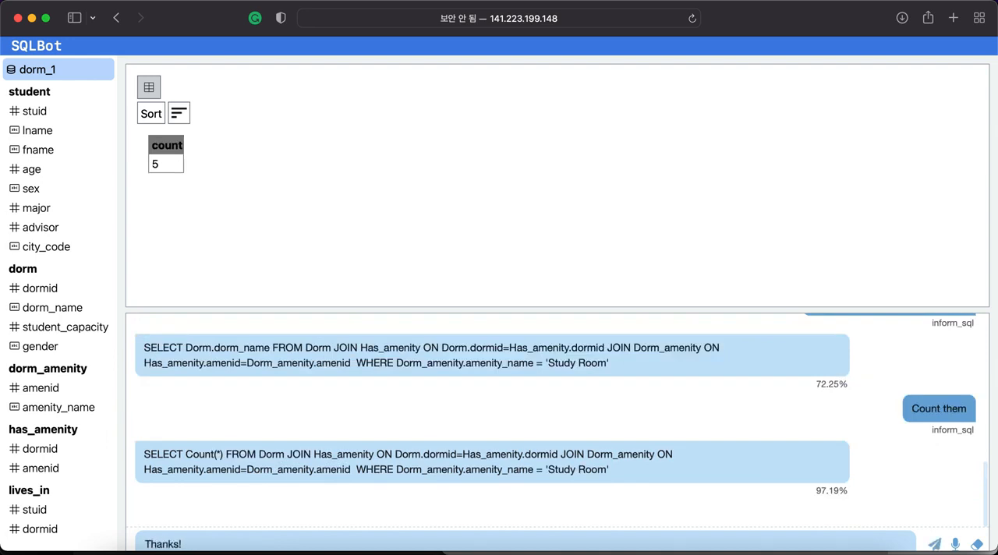
key(Return)
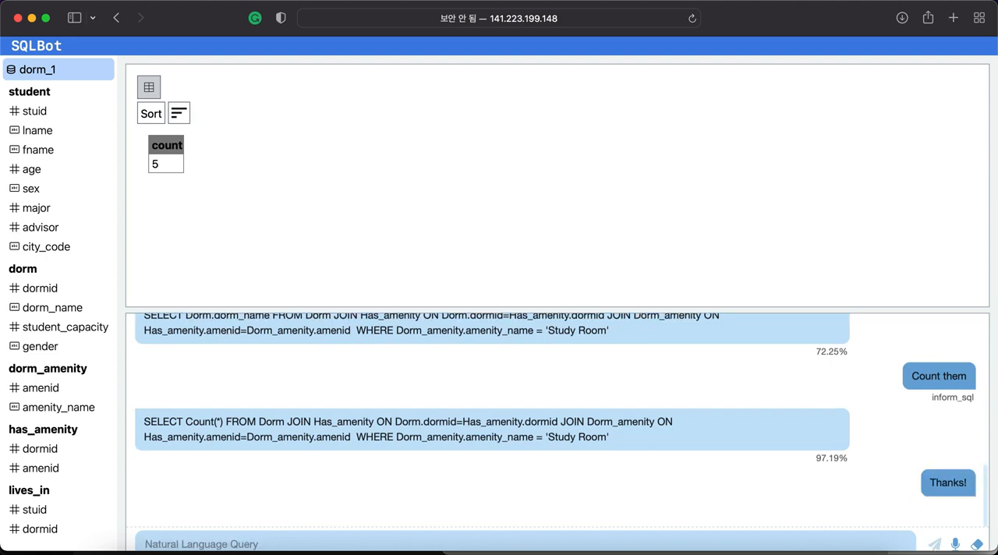